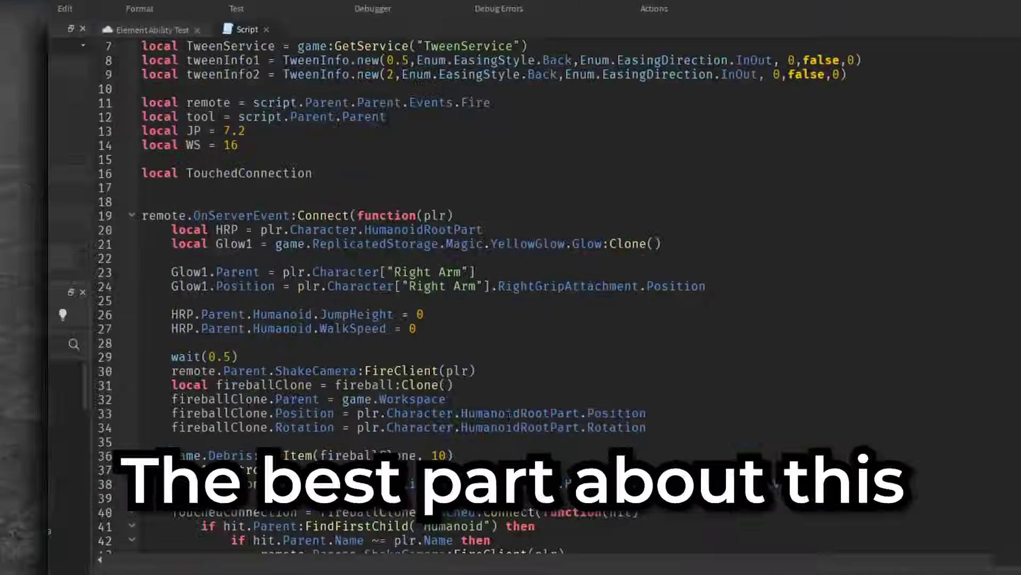
pyautogui.scroll(-9, 460, 419)
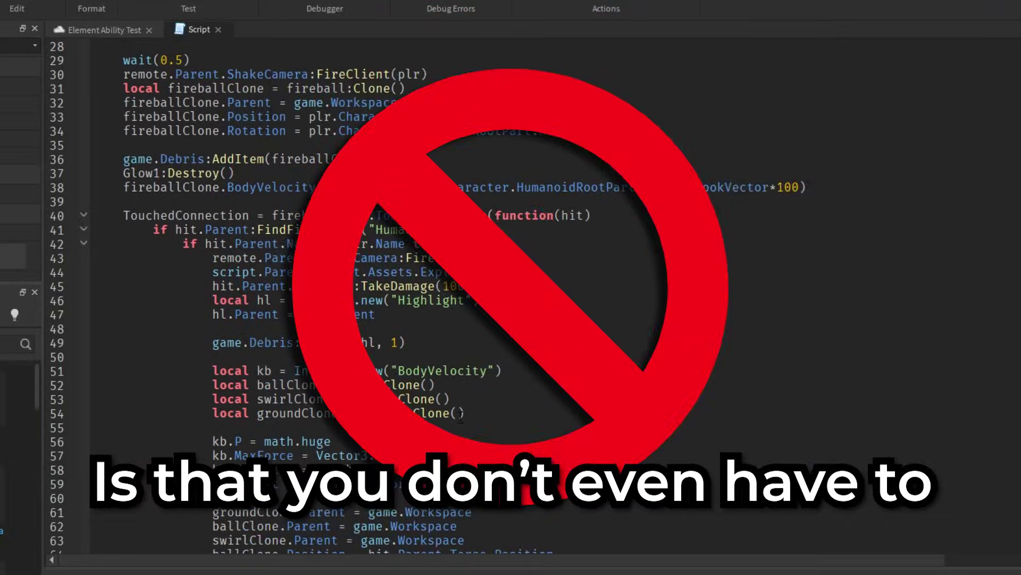
pyautogui.scroll(-13, 461, 418)
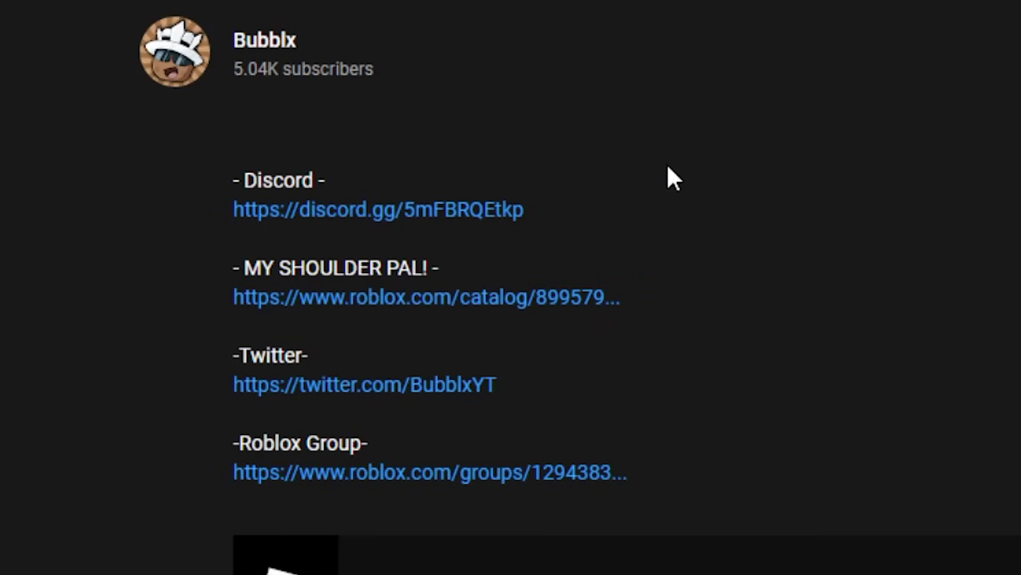
pyautogui.moveTo(524, 210); pyautogui.dragTo(201, 177)
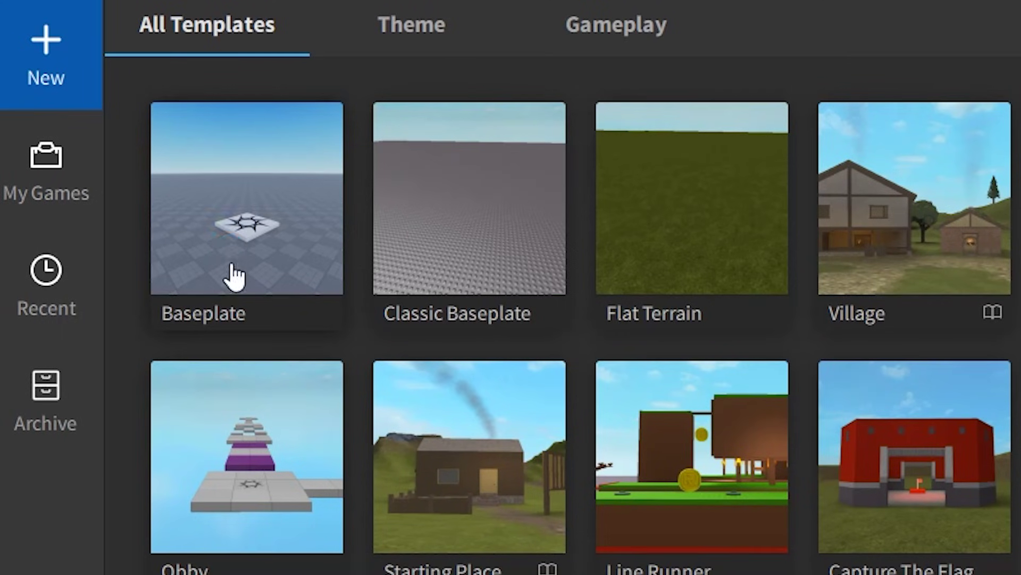
# Create a new place from the Baseplate template.
pyautogui.click(229, 237)
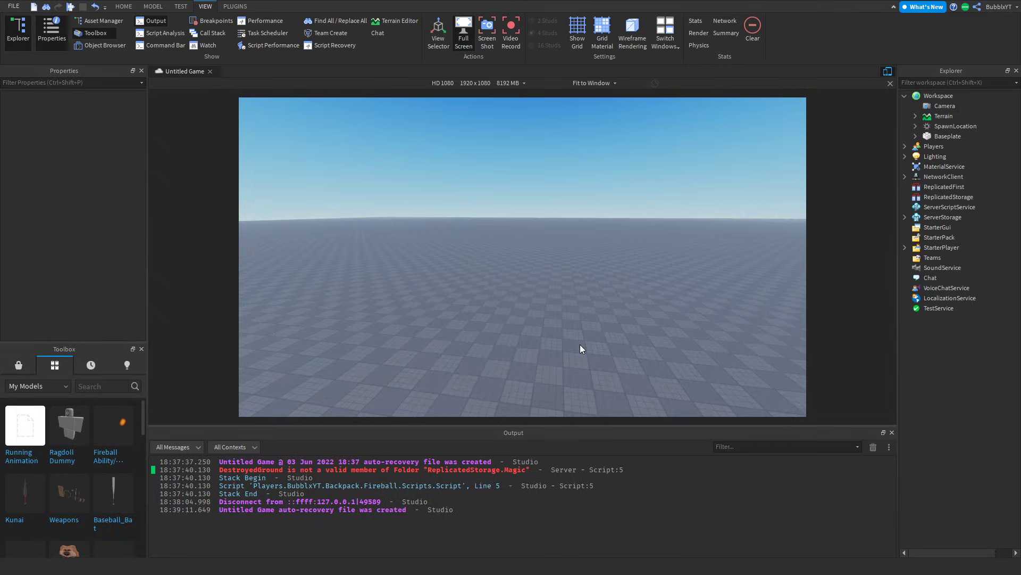
pyautogui.moveTo(580, 344); pyautogui.dragTo(580, 344, button='right')
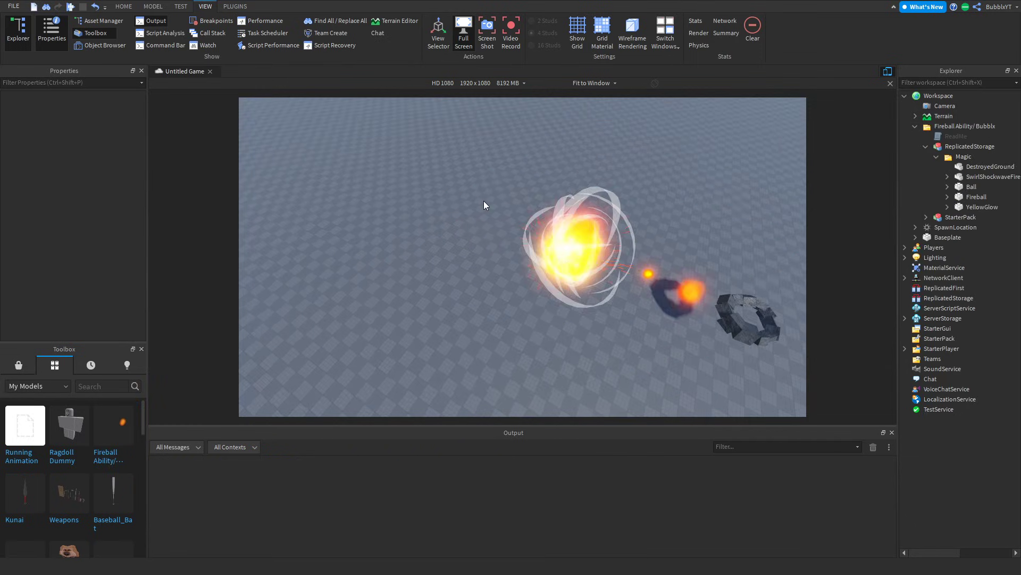
# Examine the fireball ability's parts in the 3D view: the swirling explosion, fireball, glow and destroyed ground ring.
pyautogui.moveTo(484, 201); pyautogui.dragTo(483, 202, button='right')
pyautogui.press('w')
pyautogui.press('s')
pyautogui.press('w')
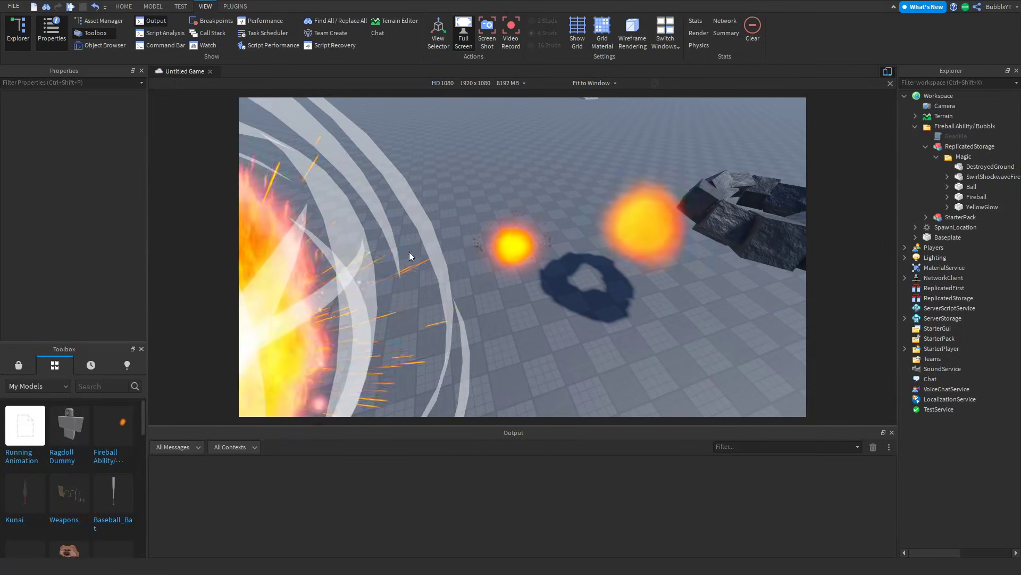
pyautogui.moveTo(536, 230); pyautogui.dragTo(536, 230, button='right')
pyautogui.press('w')
pyautogui.click(509, 262)
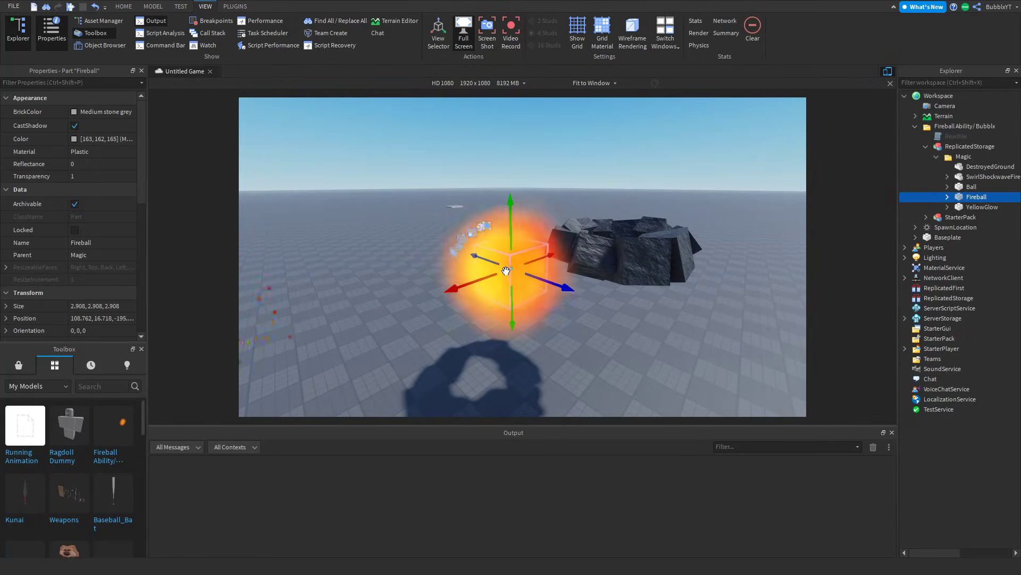
pyautogui.moveTo(509, 262); pyautogui.dragTo(586, 257, button='right')
pyautogui.hotkey('ctrl', 'z')
pyautogui.press('w')
pyautogui.press('e')
pyautogui.scroll(-6, 456, 288)
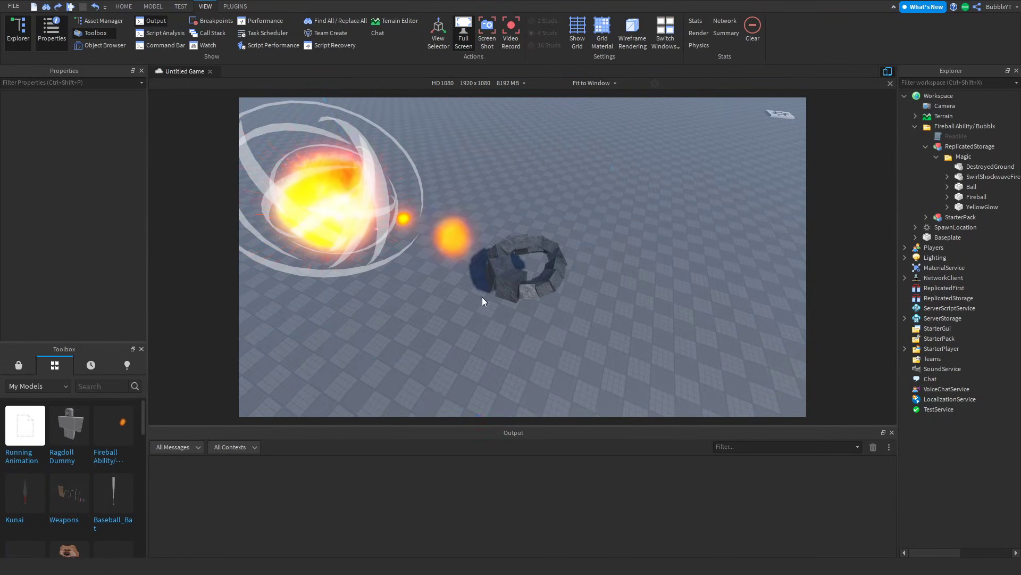
pyautogui.moveTo(554, 306); pyautogui.dragTo(551, 308, button='right')
pyautogui.press('w')
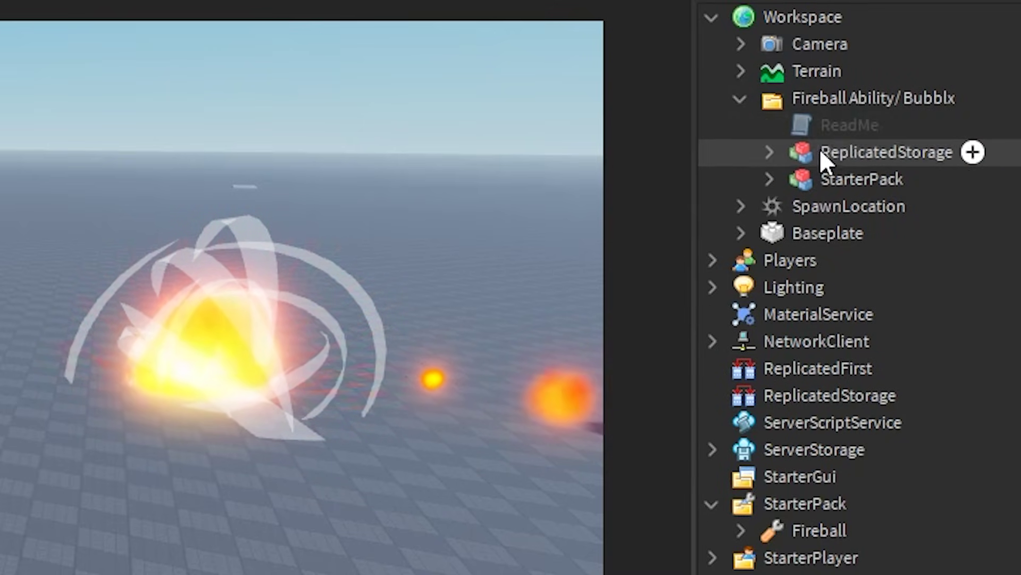
# Delete the ReadMe script from the Fireball Ability folder in Workspace.
pyautogui.click(806, 123)
pyautogui.rightClick(806, 123)
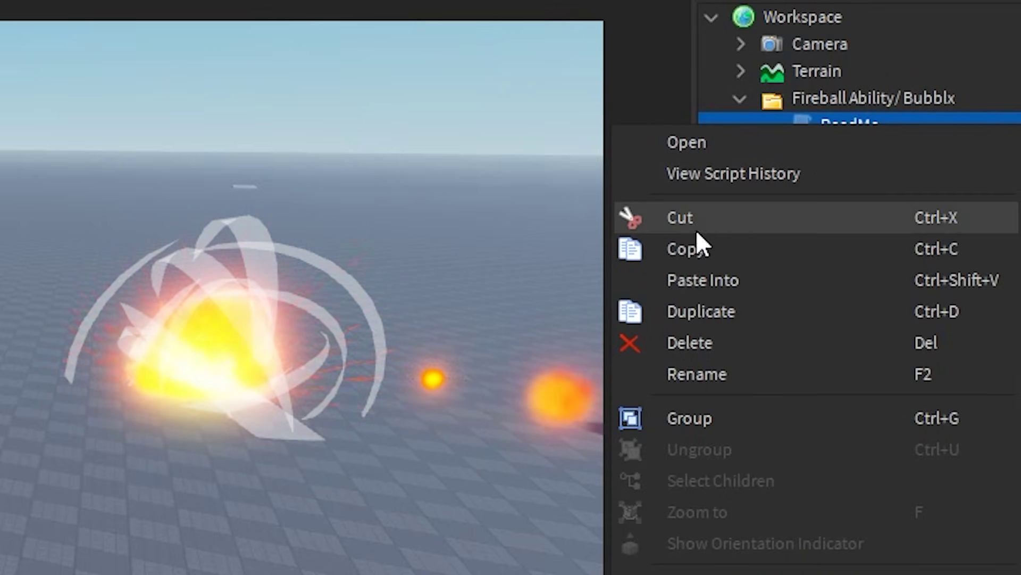
pyautogui.click(712, 351)
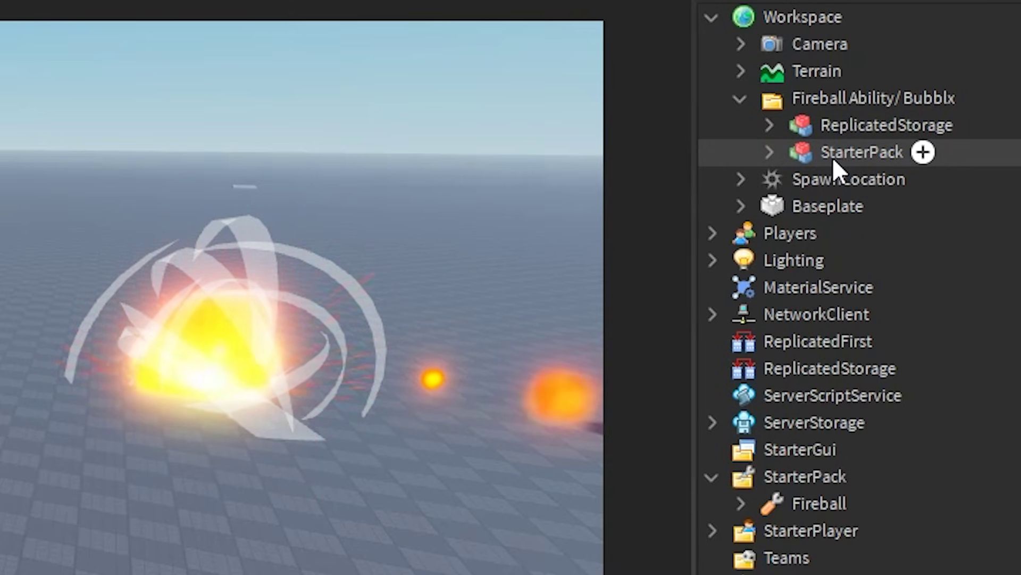
# Move the ability's ReplicatedStorage group into the ReplicatedStorage service and ungroup it to release the Magic folder.
pyautogui.moveTo(883, 127); pyautogui.dragTo(877, 368)
pyautogui.rightClick(840, 371)
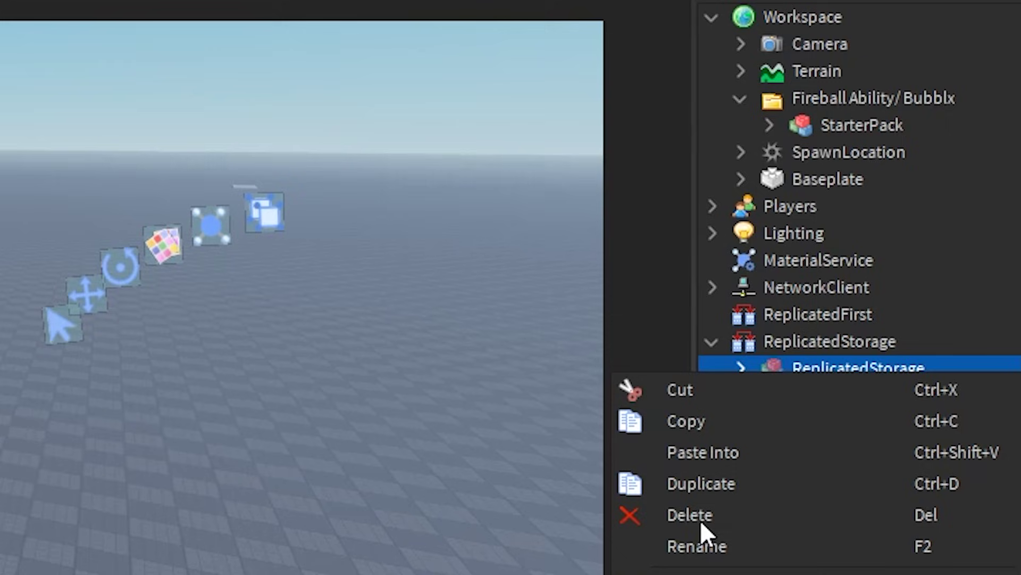
# Move the ability's StarterPack group into the StarterPack service and ungroup it, leaving one Fireball tool there.
pyautogui.moveTo(861, 125); pyautogui.dragTo(848, 476)
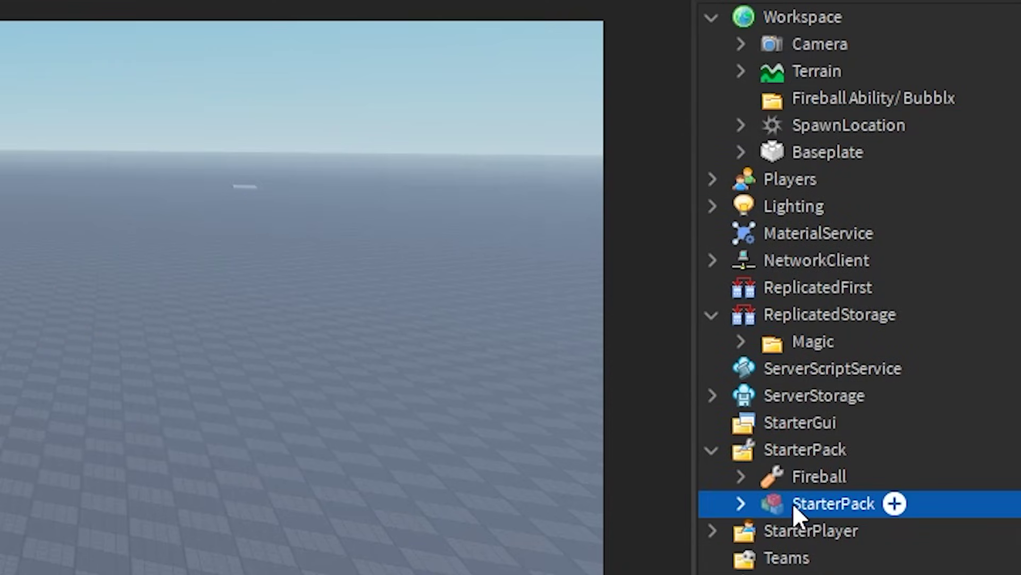
pyautogui.rightClick(793, 503)
pyautogui.rightClick(817, 485)
pyautogui.click(733, 14)
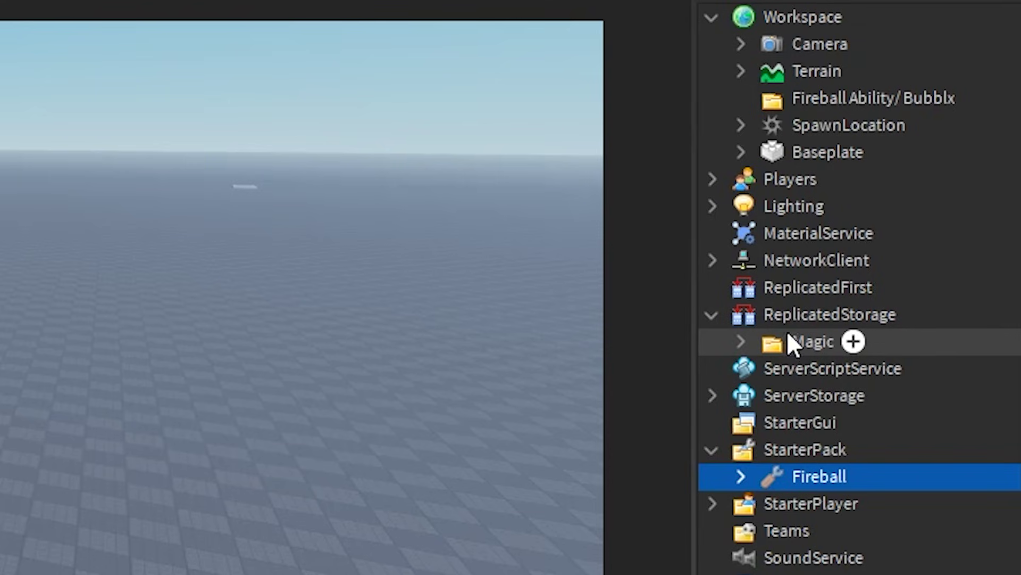
# Inspect the Magic folder's contents and expand the Animations folder inside the Fireball tool.
pyautogui.click(741, 341)
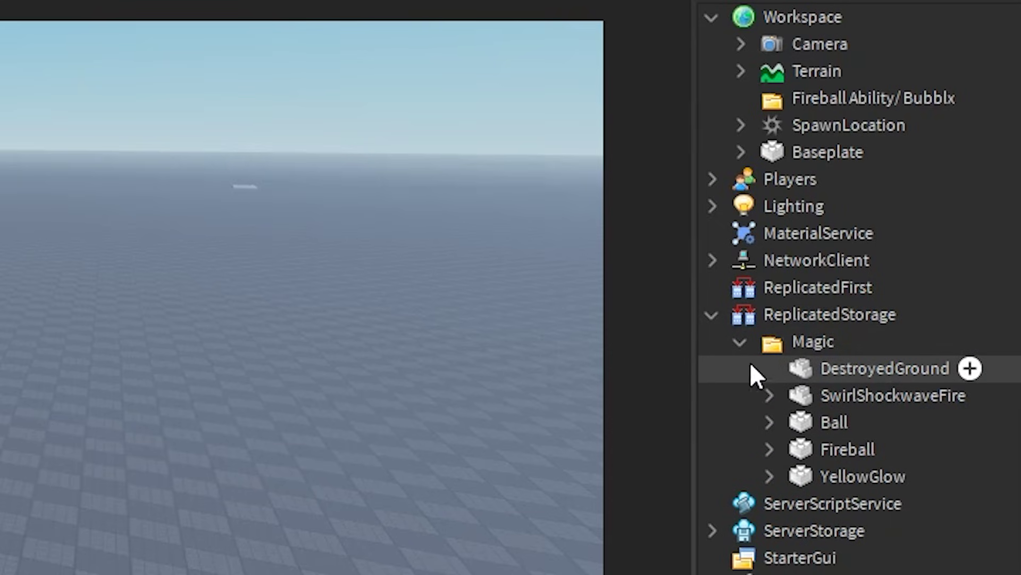
pyautogui.click(741, 342)
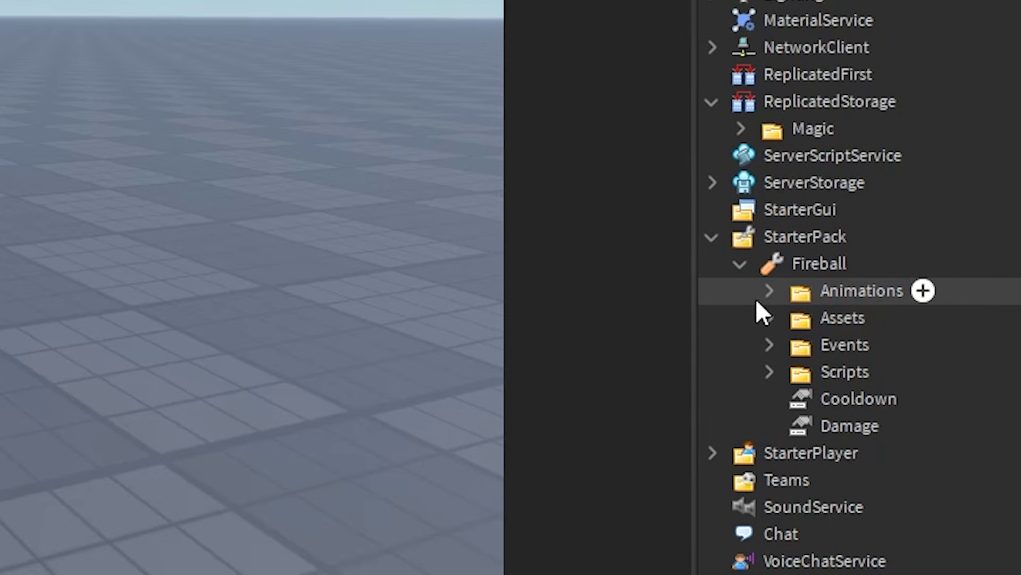
pyautogui.click(769, 292)
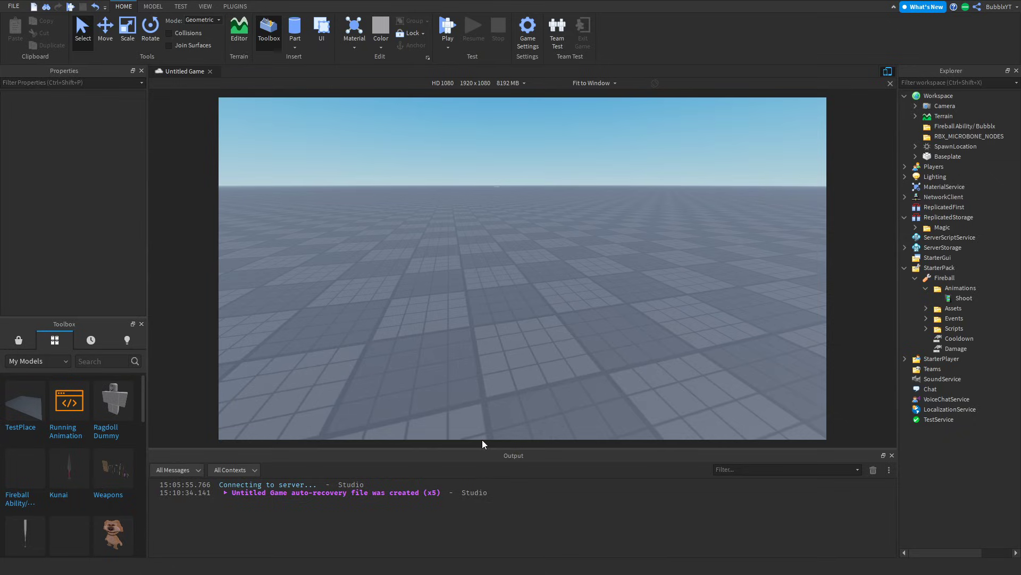
# Insert an R6 block rig dummy into the place with the Rig Builder.
pyautogui.click(233, 6)
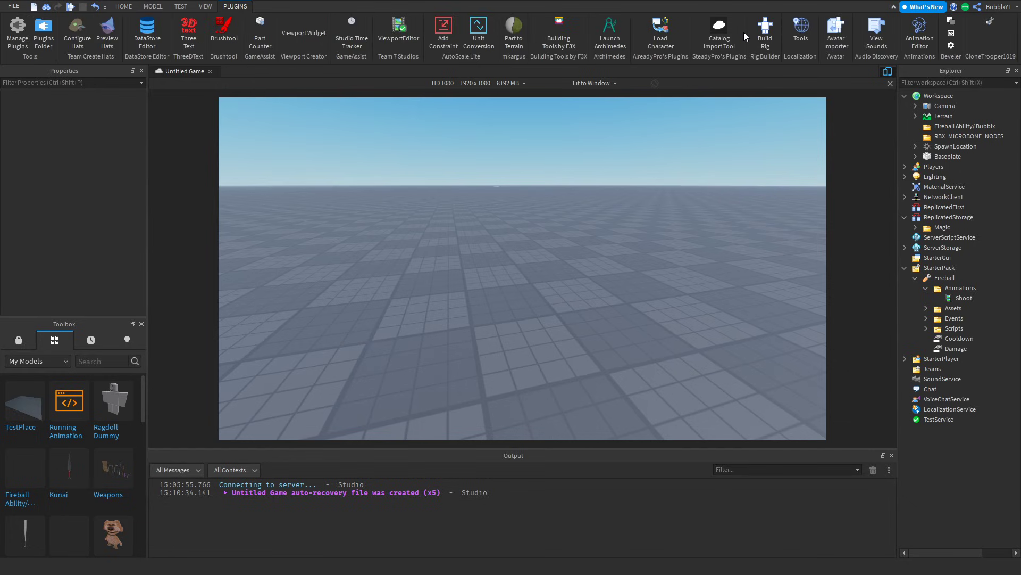
pyautogui.click(771, 38)
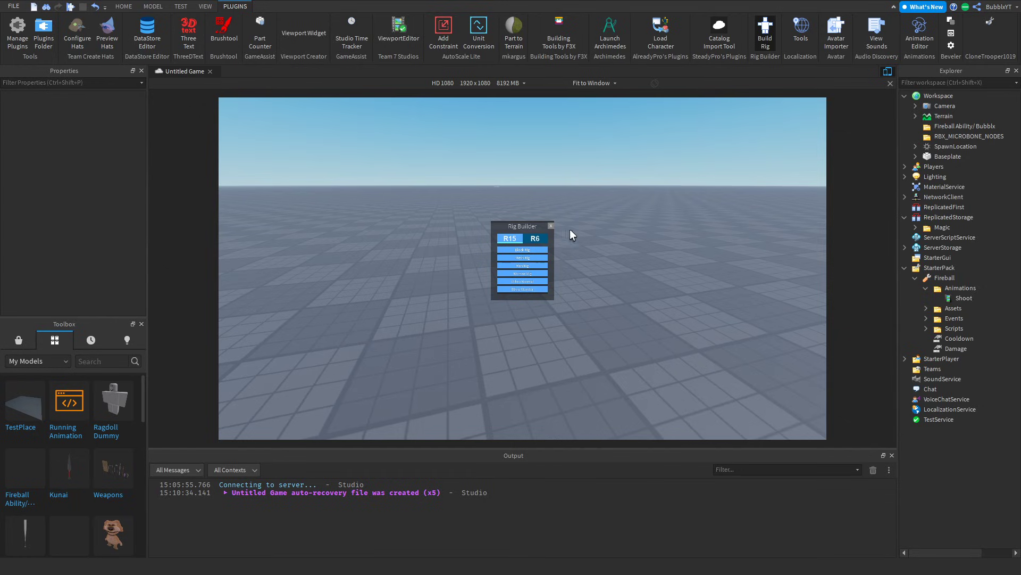
pyautogui.click(536, 239)
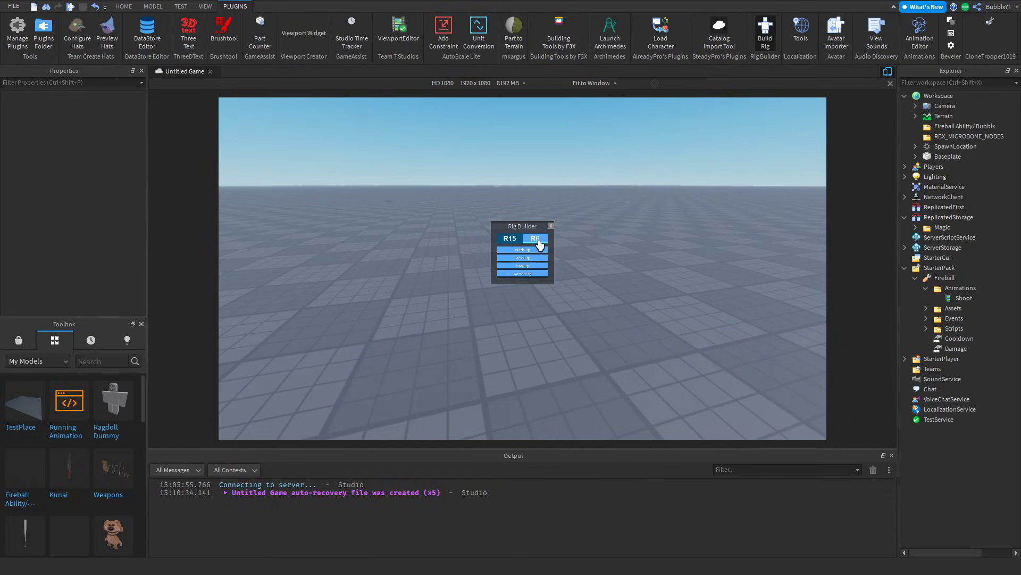
pyautogui.click(529, 251)
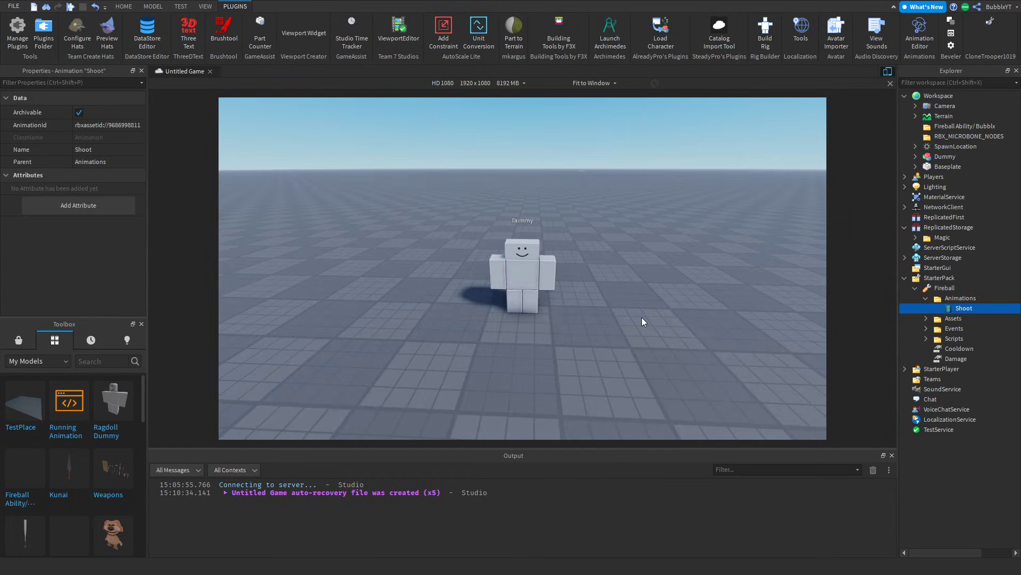
# Copy the AnimationId value of the Fireball tool's Shoot animation.
pyautogui.moveTo(954, 310)
pyautogui.click(127, 124)
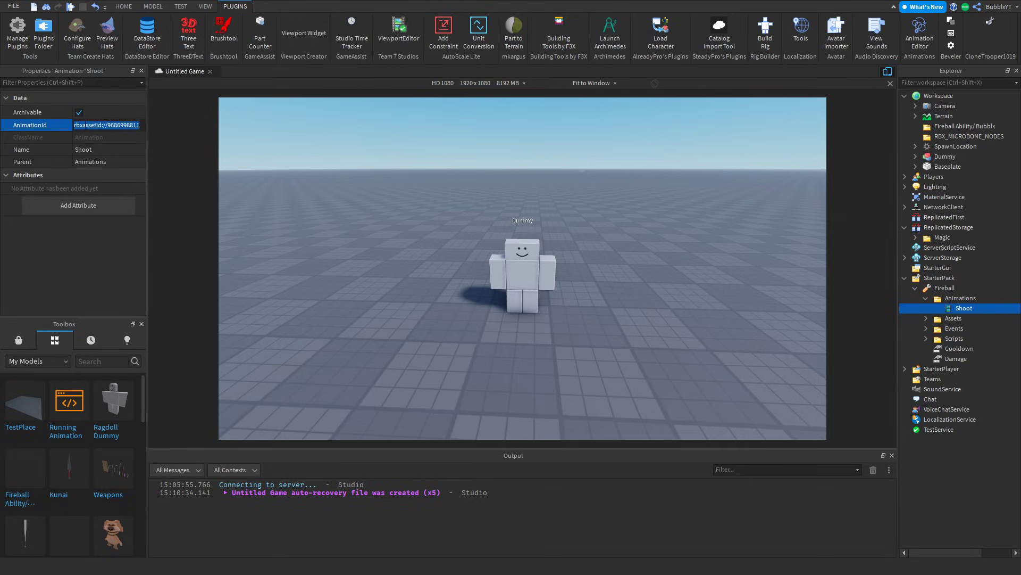
pyautogui.press('Return')
pyautogui.click(385, 241)
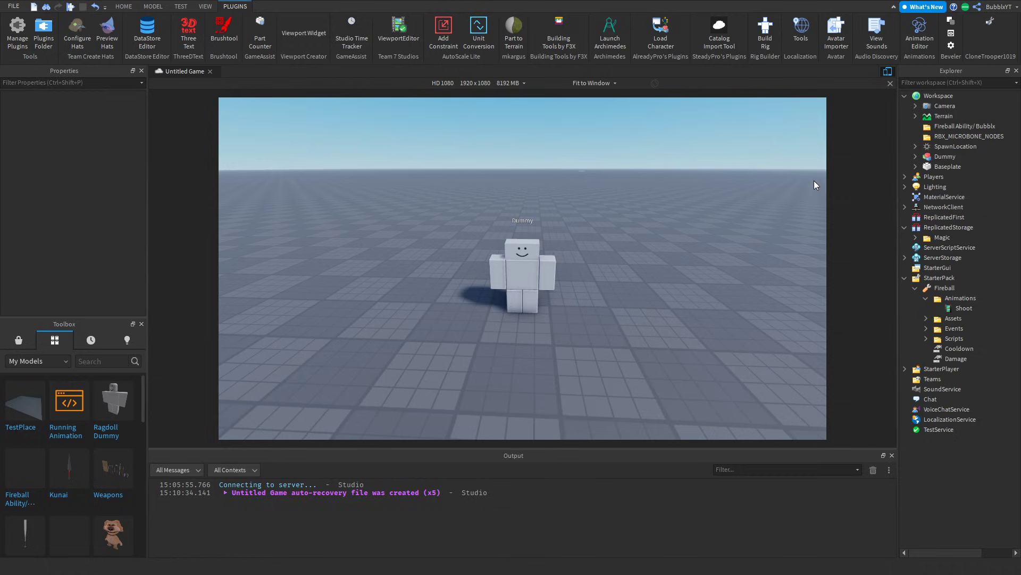
# Open the Dummy rig in the Animation Editor and create an animation named Untitled Animation Clip.
pyautogui.click(919, 42)
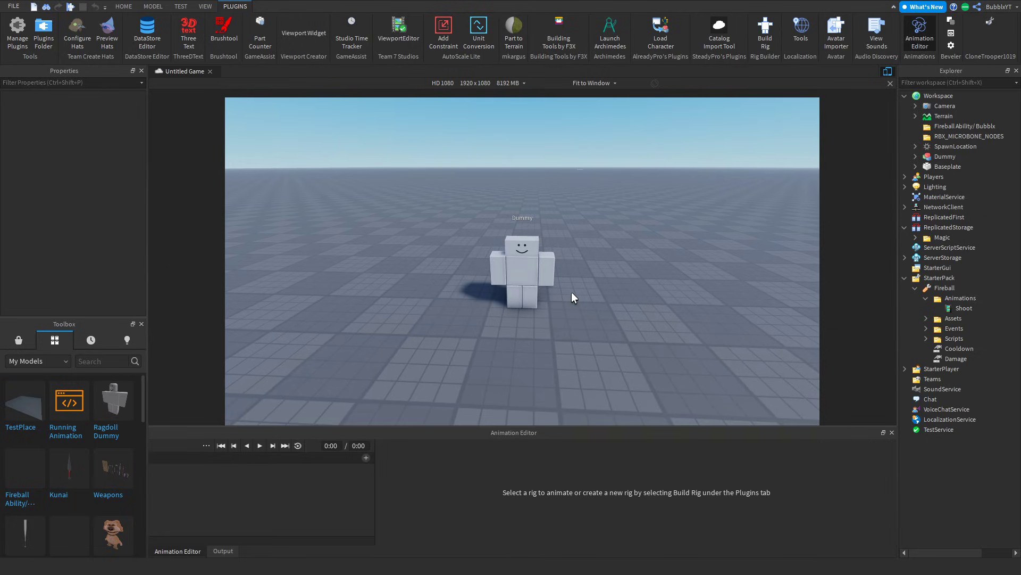
pyautogui.click(520, 287)
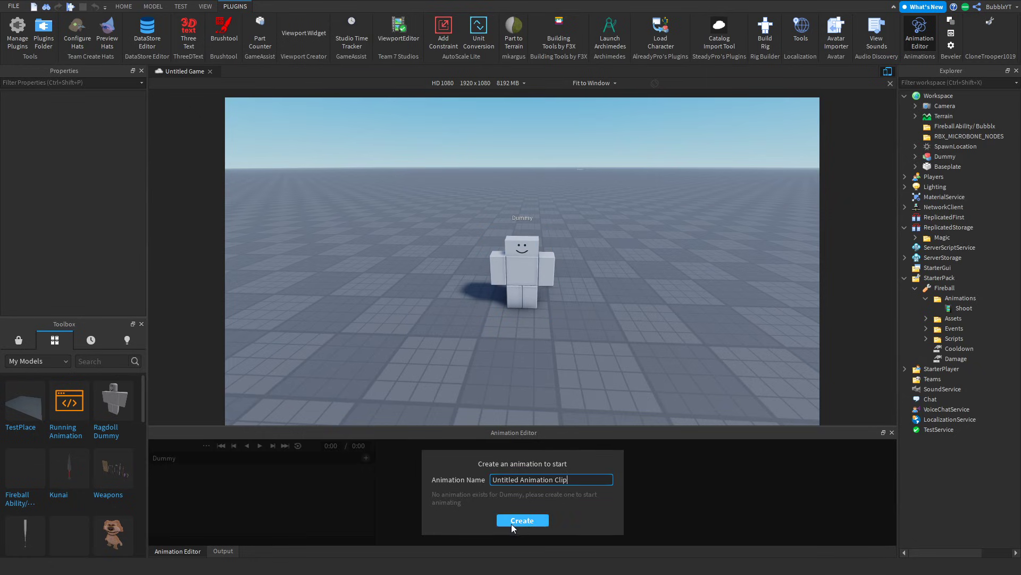
pyautogui.click(514, 522)
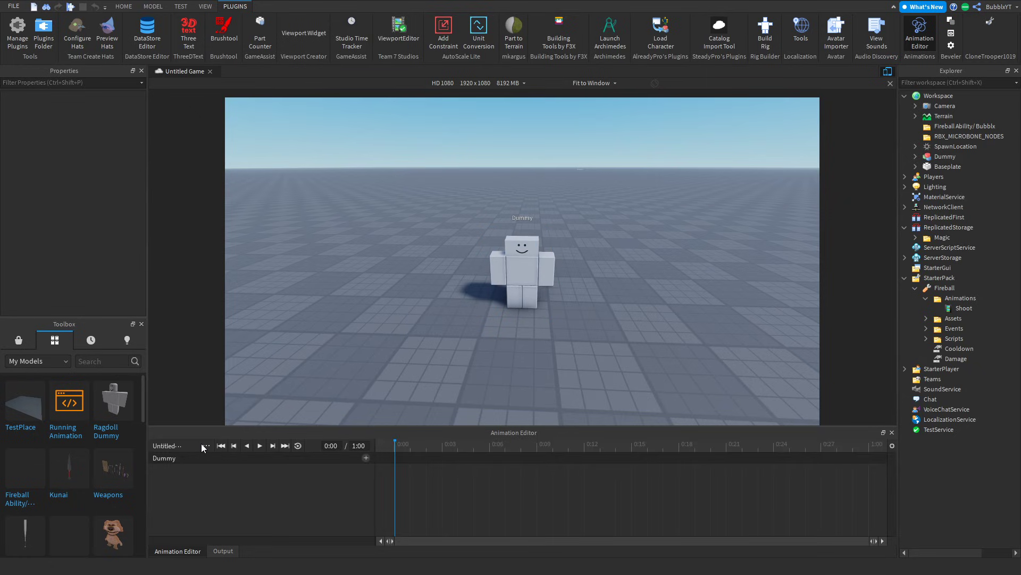
# Import the Shoot animation from Roblox onto the Dummy using the copied animation ID.
pyautogui.click(205, 446)
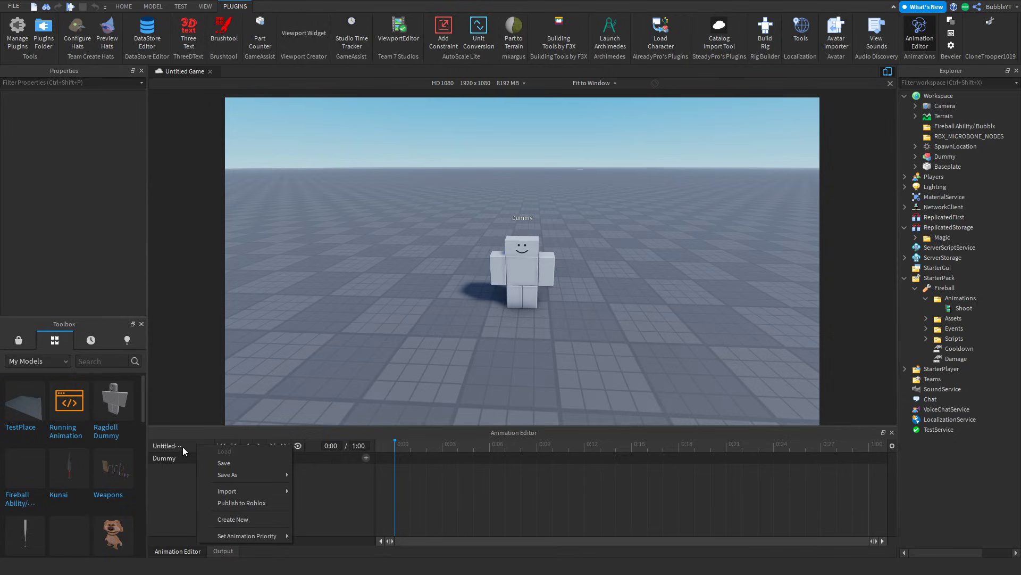
pyautogui.moveTo(241, 493)
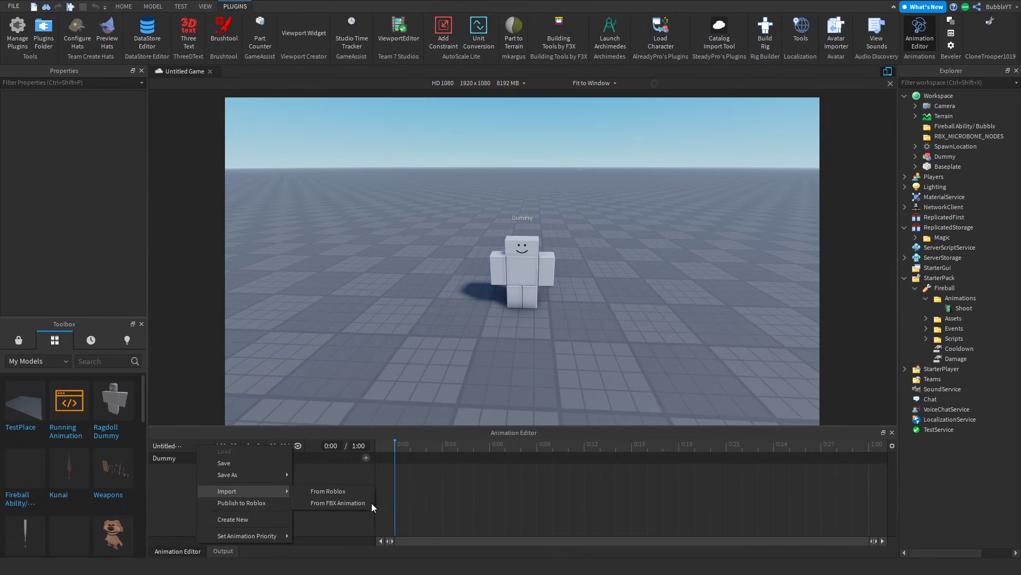
pyautogui.click(336, 492)
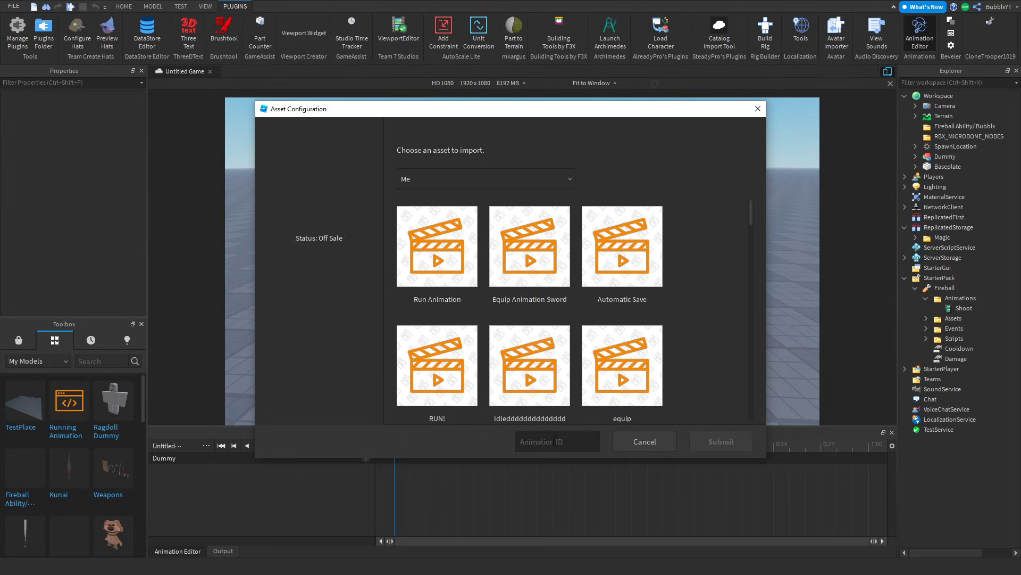
pyautogui.hotkey('ctrl', 'v')
pyautogui.click(712, 443)
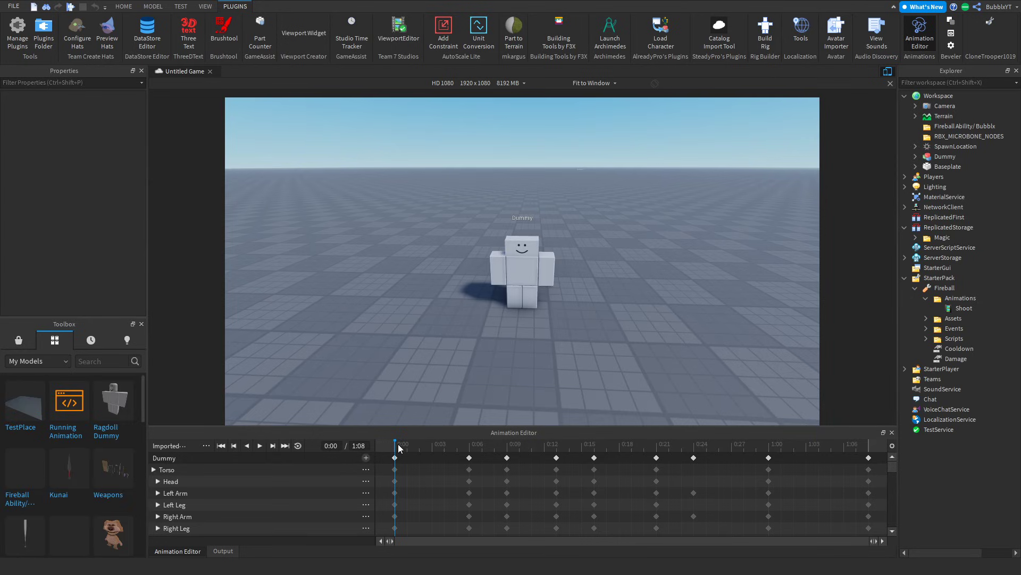
# Preview the imported animation on the Dummy by scrubbing the timeline and playing it in a loop from several angles.
pyautogui.moveTo(398, 449); pyautogui.dragTo(532, 445)
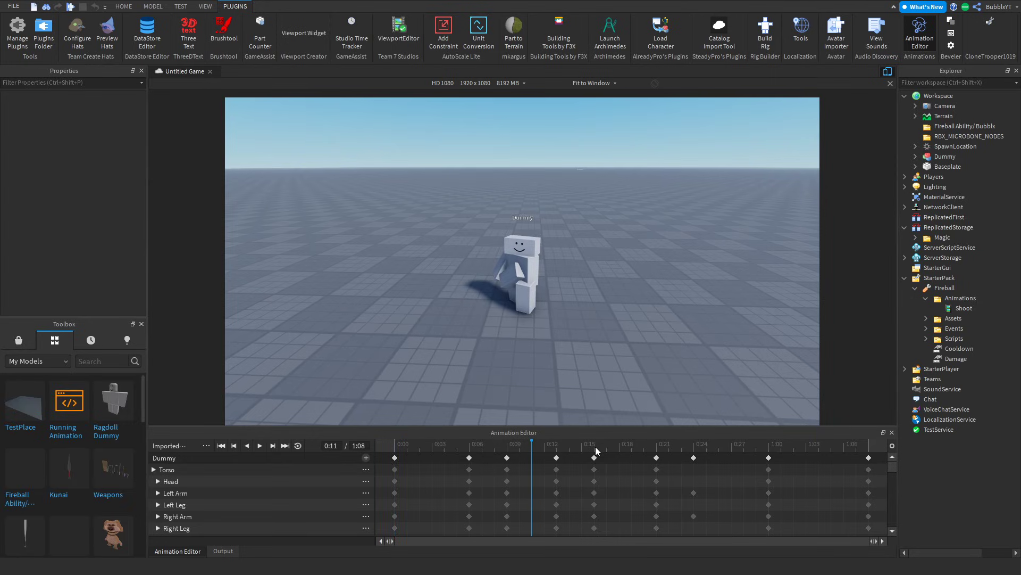
pyautogui.moveTo(595, 451); pyautogui.dragTo(394, 449)
pyautogui.click(259, 445)
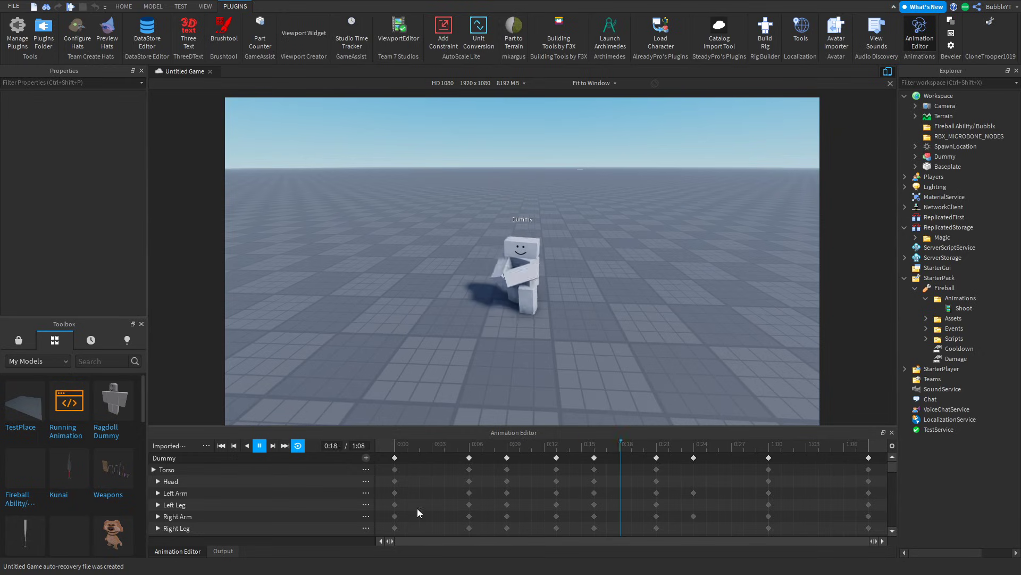
pyautogui.moveTo(621, 315); pyautogui.dragTo(621, 315, button='right')
pyautogui.press('a')
pyautogui.press('w')
pyautogui.press('s')
pyautogui.press('d')
pyautogui.press('w')
pyautogui.press('s')
pyautogui.click(415, 445)
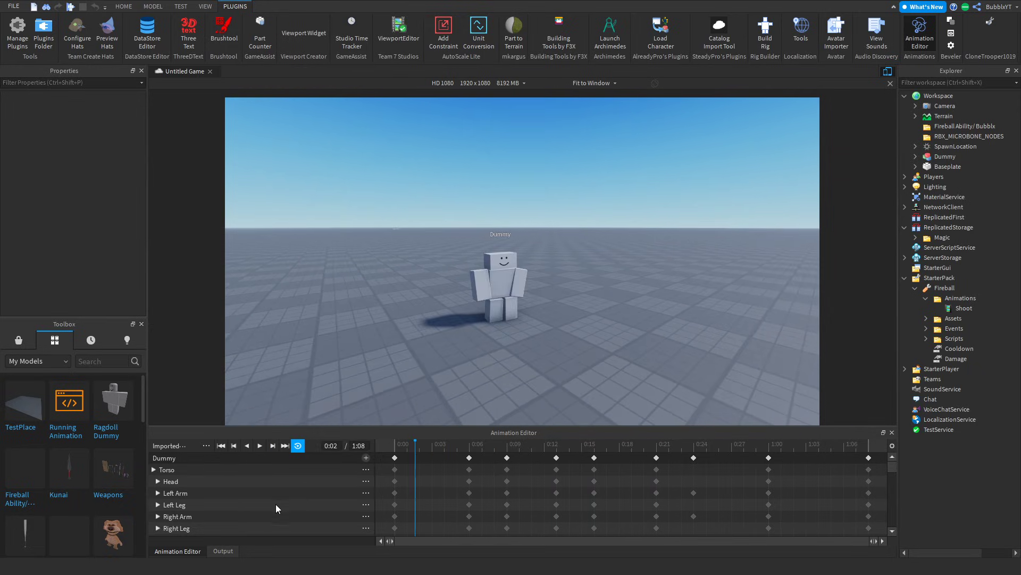
# Publish the imported animation to Roblox as Imported Animation Clip with creator Me, and open the Shoot animation's AnimationId for editing.
pyautogui.click(207, 447)
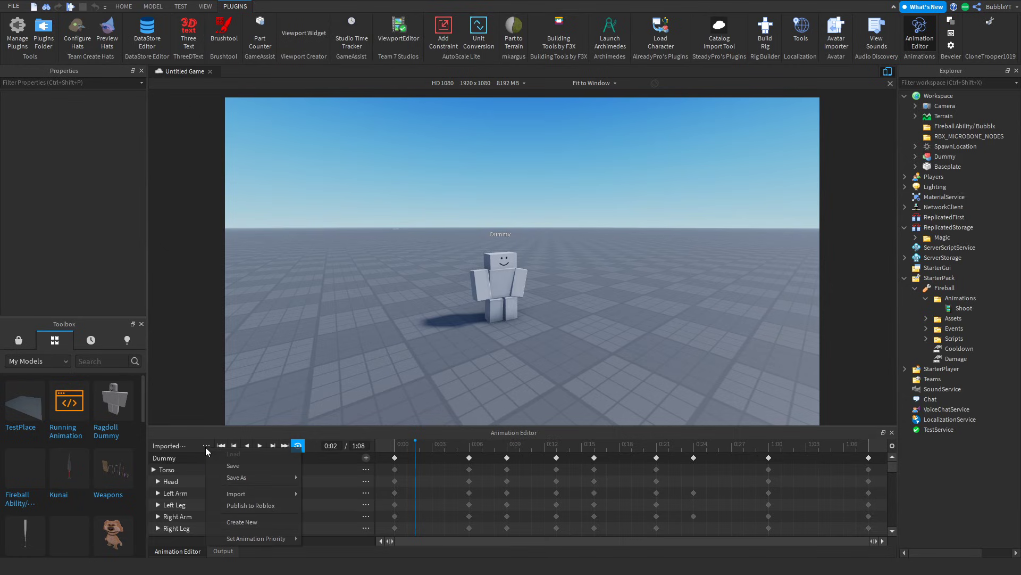
pyautogui.click(254, 506)
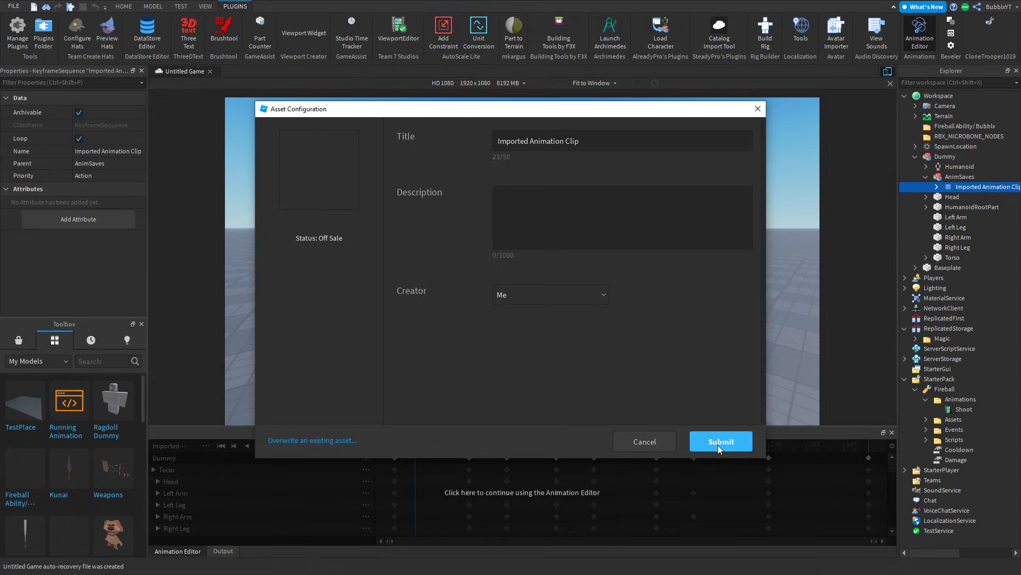
pyautogui.click(719, 441)
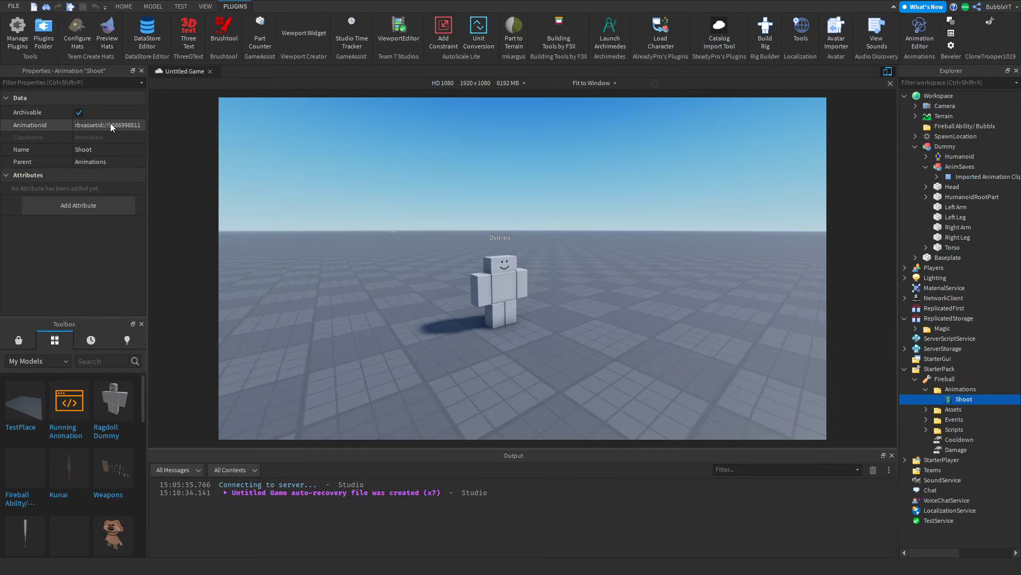
pyautogui.click(110, 125)
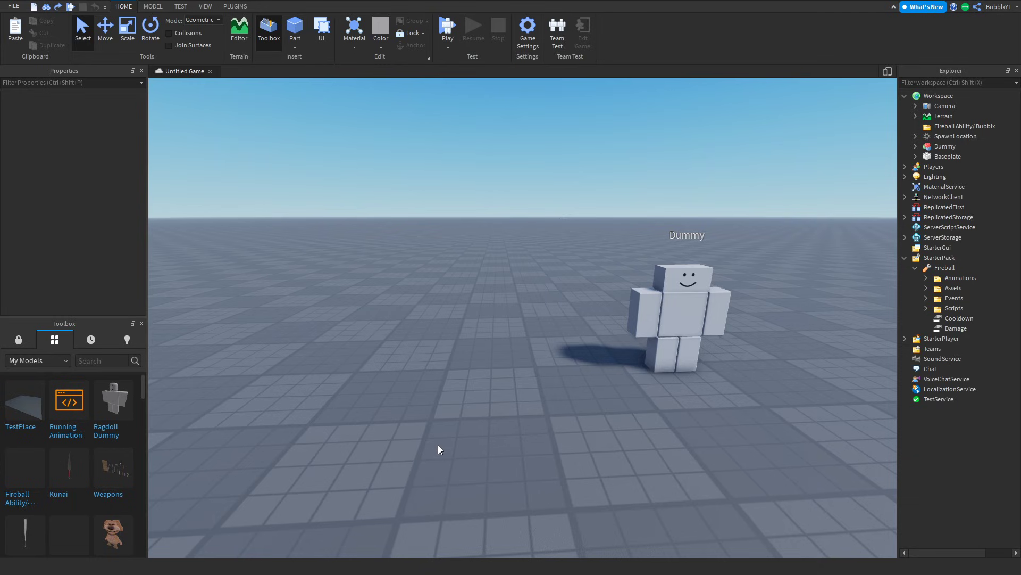
# Delete the Dummy rig from the workspace.
pyautogui.click(681, 314)
pyautogui.press('Delete')
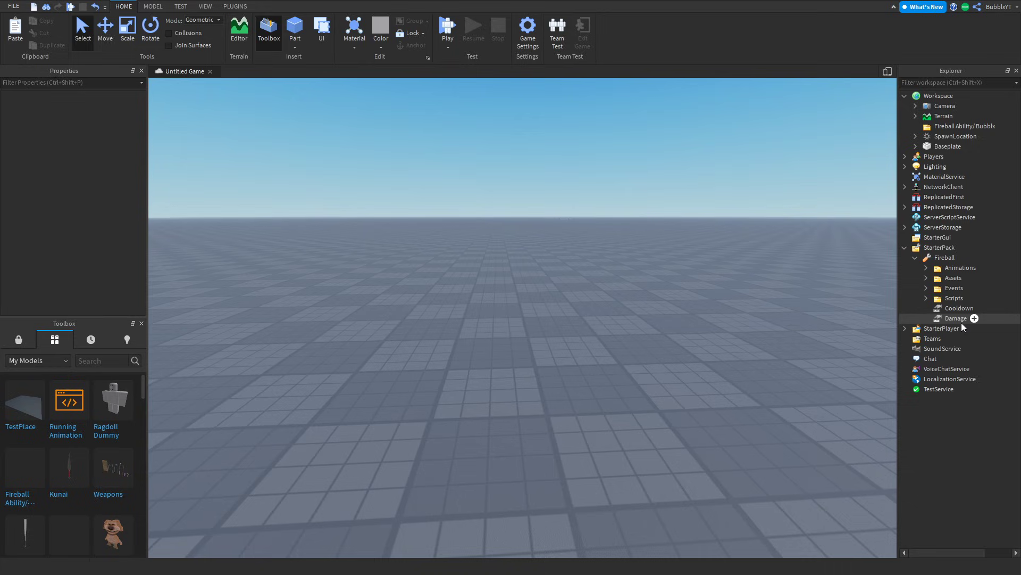
# Try 1000 and 0 as the Fireball tool's Cooldown value and set it back to 3.
pyautogui.click(958, 309)
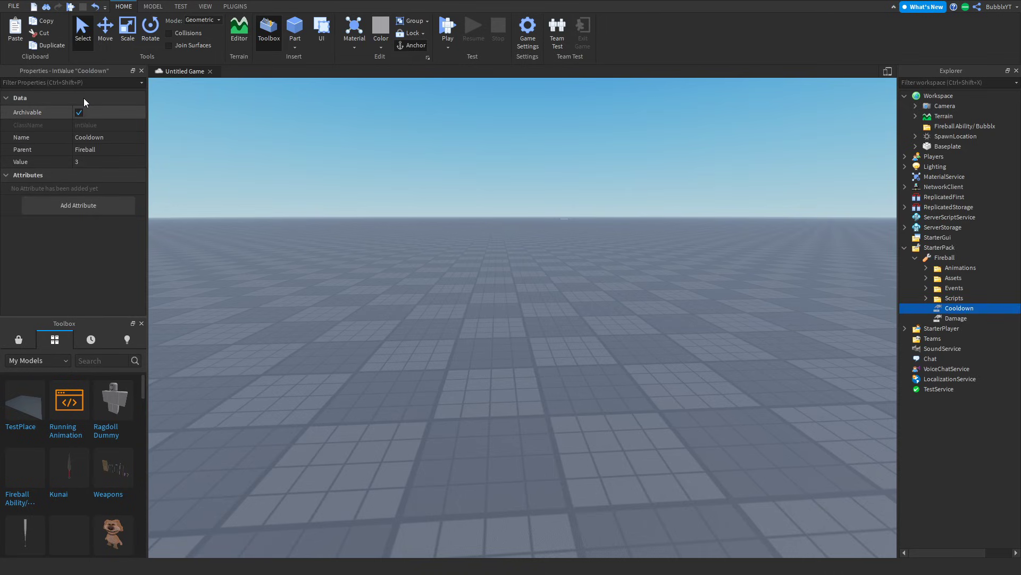
pyautogui.click(78, 161)
pyautogui.write('3')
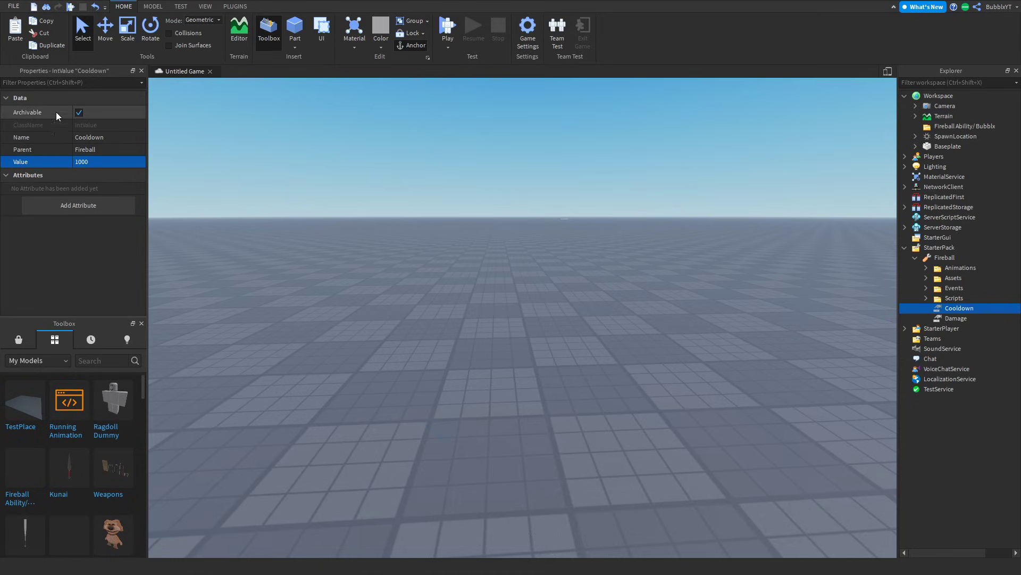
pyautogui.click(88, 164)
pyautogui.write('0')
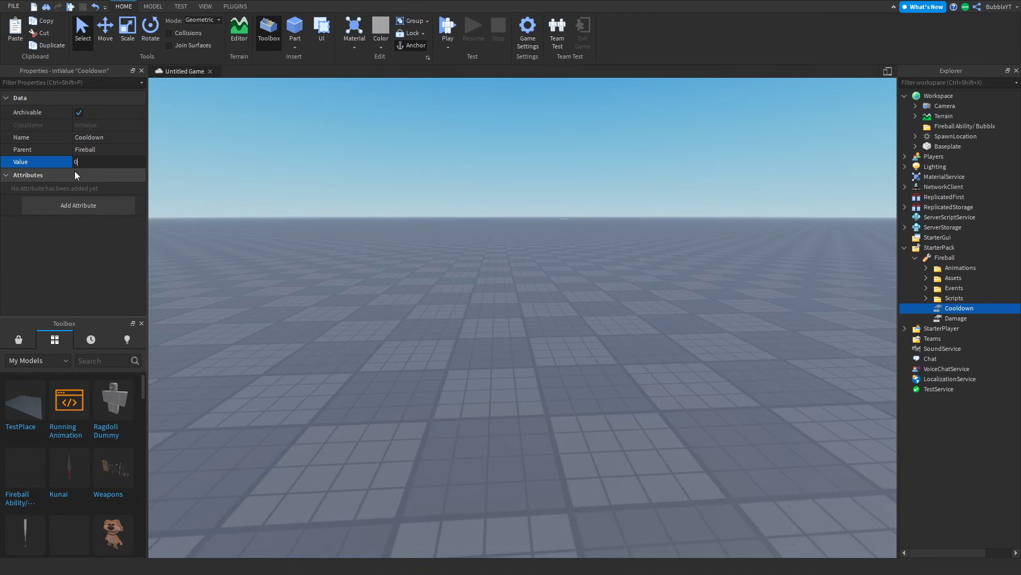
pyautogui.press('Return')
pyautogui.click(102, 161)
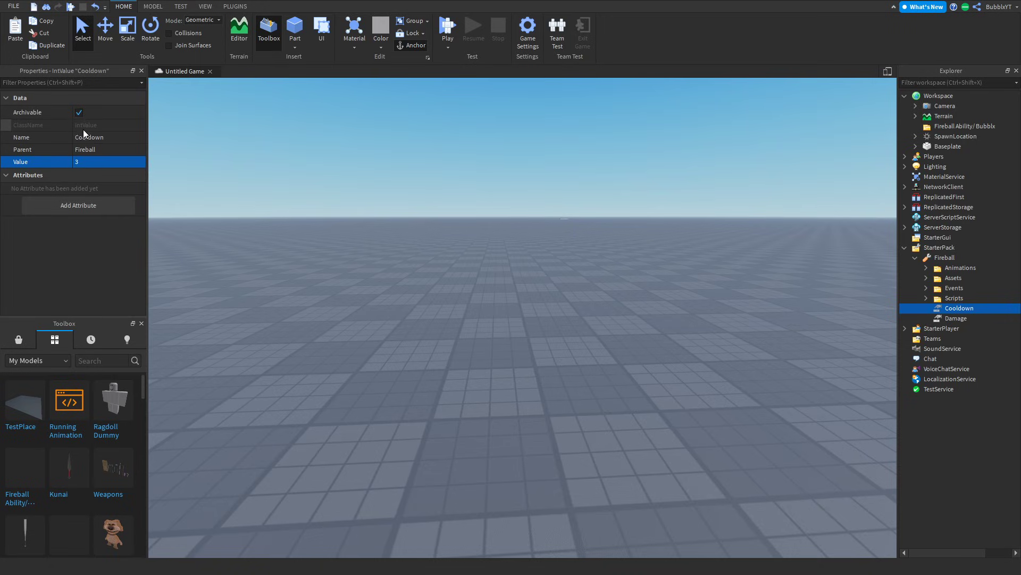
# Show the properties of the Fireball tool's Damage value.
pyautogui.click(943, 319)
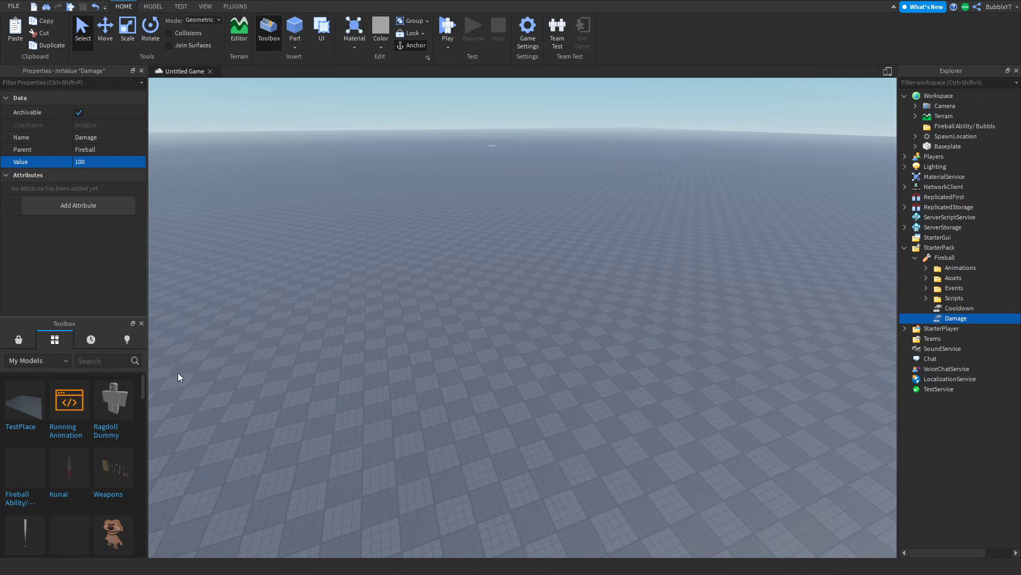
# Insert the Ragdoll Dummy model from My Models into the workspace as a target on the baseplate.
pyautogui.click(109, 404)
pyautogui.click(617, 312)
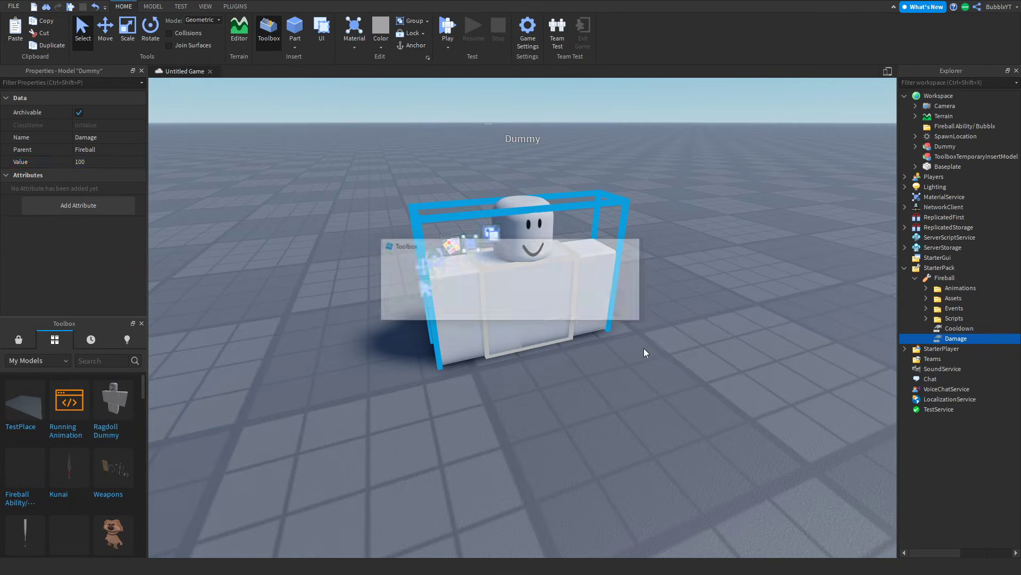
pyautogui.press('f')
pyautogui.scroll(-4, 548, 371)
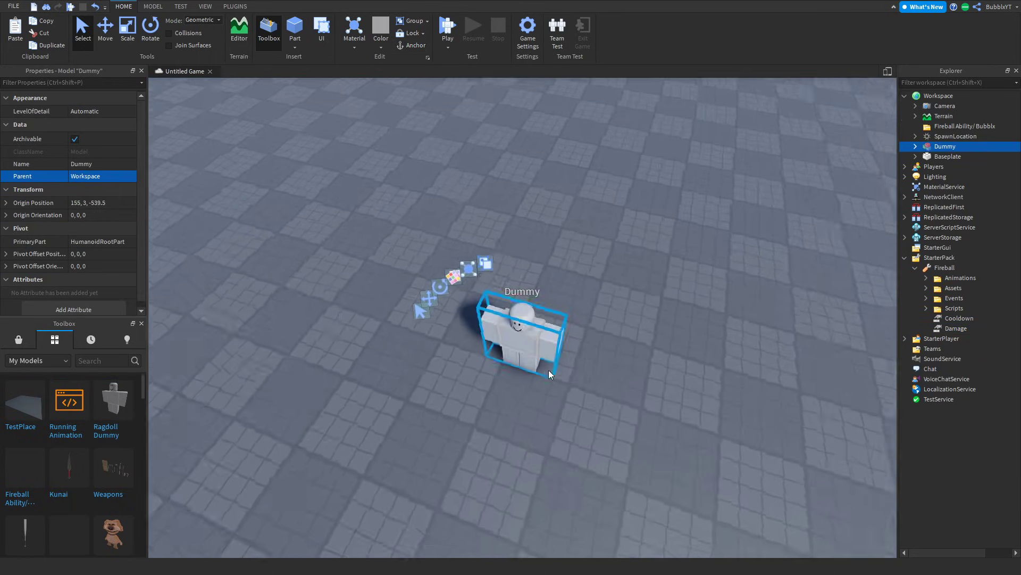
pyautogui.scroll(3, 648, 297)
pyautogui.moveTo(645, 299); pyautogui.dragTo(644, 301, button='right')
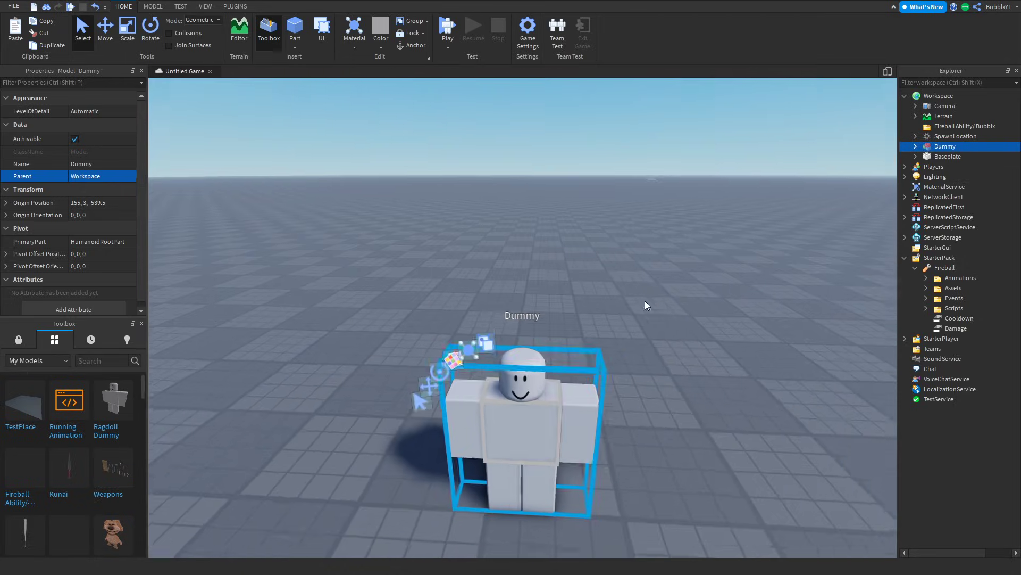
pyautogui.scroll(-4, 644, 301)
pyautogui.scroll(1, 643, 302)
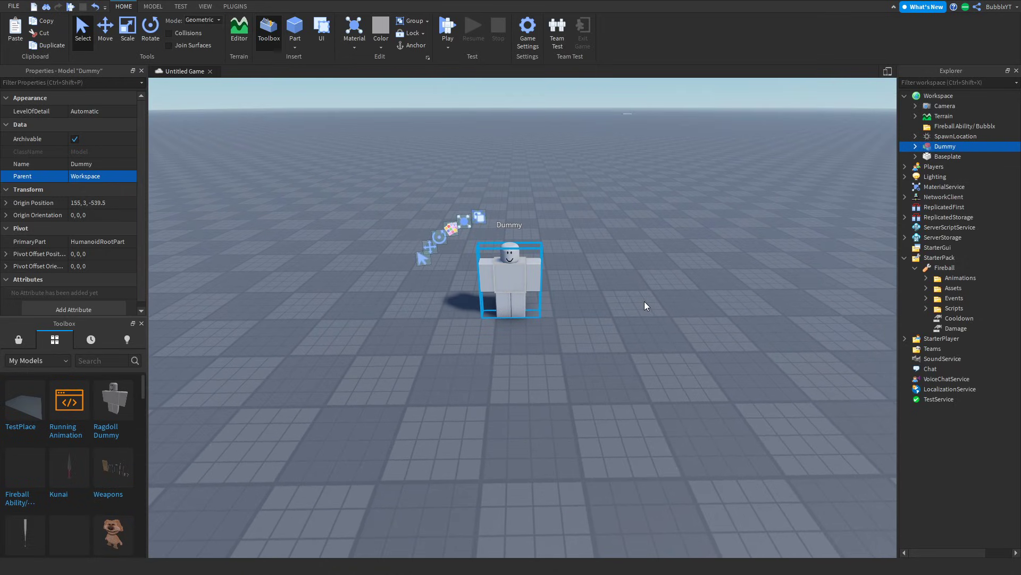
pyautogui.click(593, 296)
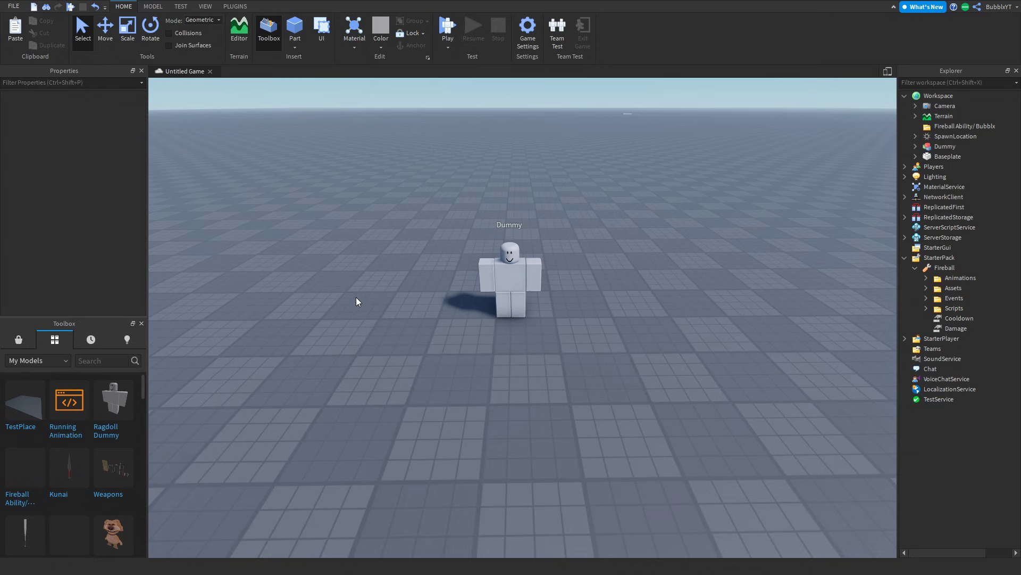
# Duplicate the ragdoll dummy twice and line the copies up in a row beside it, at about X 139 and X 125.
pyautogui.click(490, 277)
pyautogui.click(429, 249)
pyautogui.hotkey('ctrl', 'd')
pyautogui.press('d')
pyautogui.moveTo(547, 276); pyautogui.dragTo(710, 276)
pyautogui.press('d')
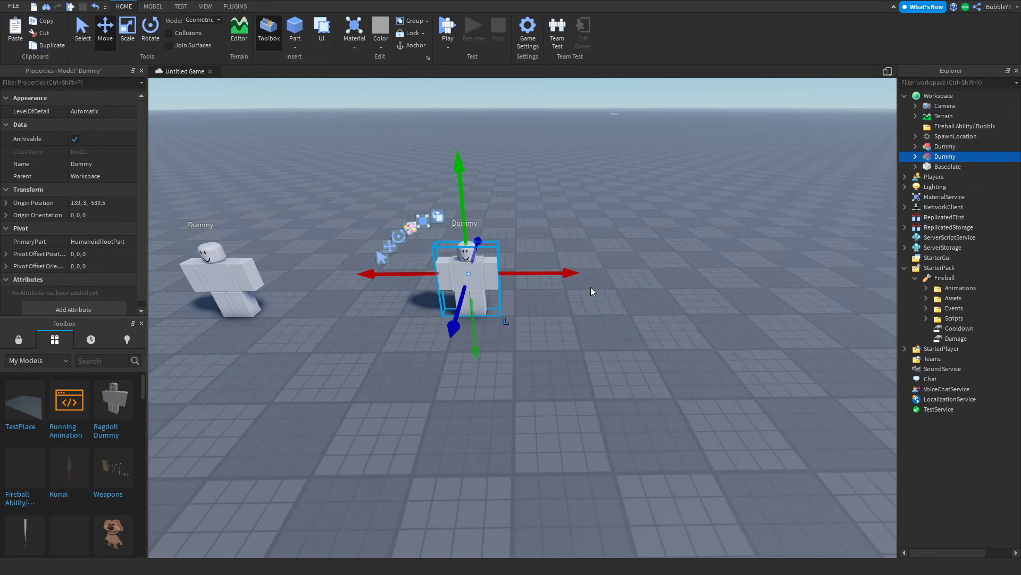
pyautogui.hotkey('ctrl', 'd')
pyautogui.moveTo(572, 273); pyautogui.dragTo(749, 261)
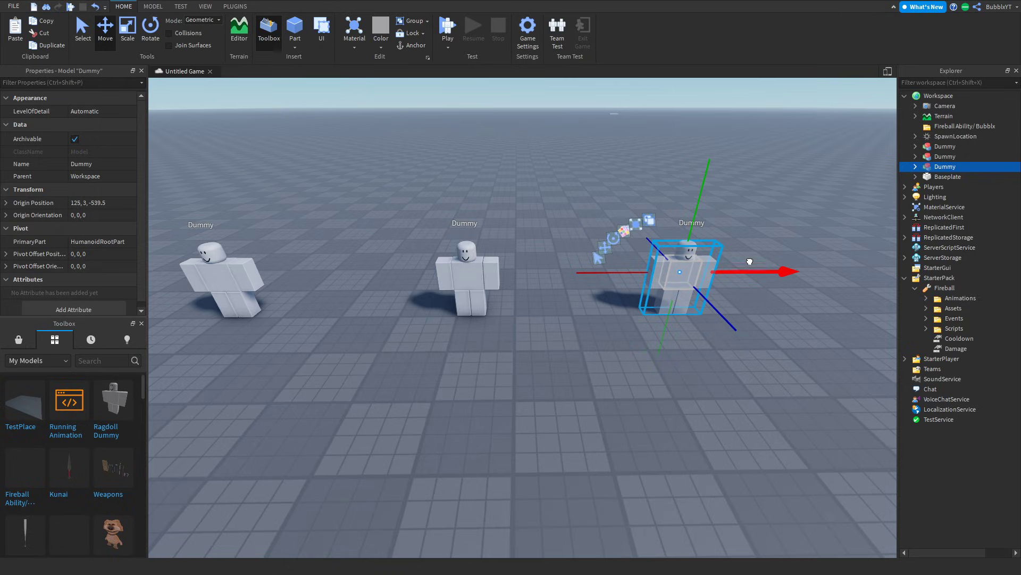
pyautogui.click(749, 261)
# Start a playtest, walk the character toward the row of dummies and shoot a fireball at them.
pyautogui.press('s')
pyautogui.moveTo(643, 276); pyautogui.dragTo(643, 276, button='right')
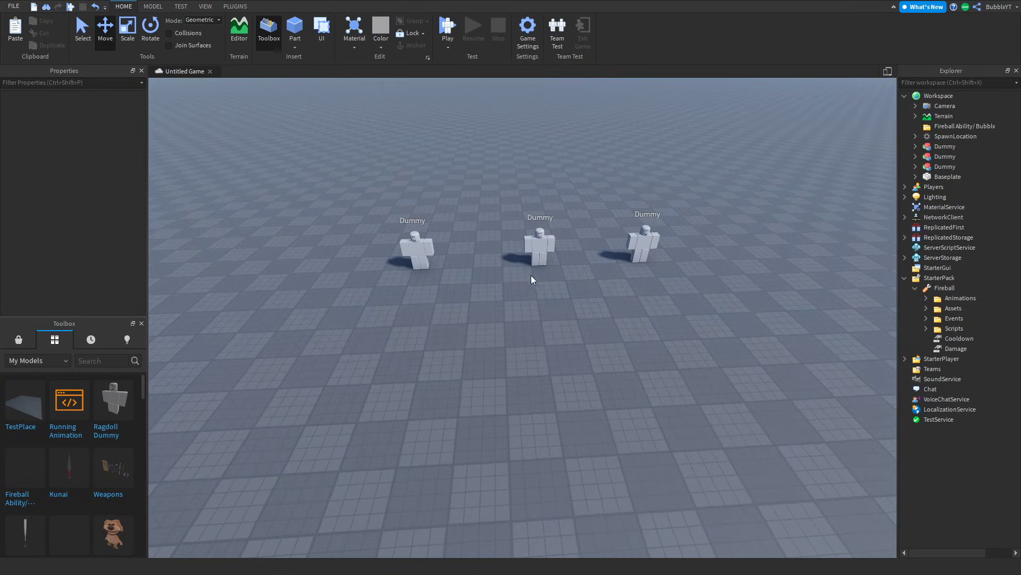
pyautogui.press('F5')
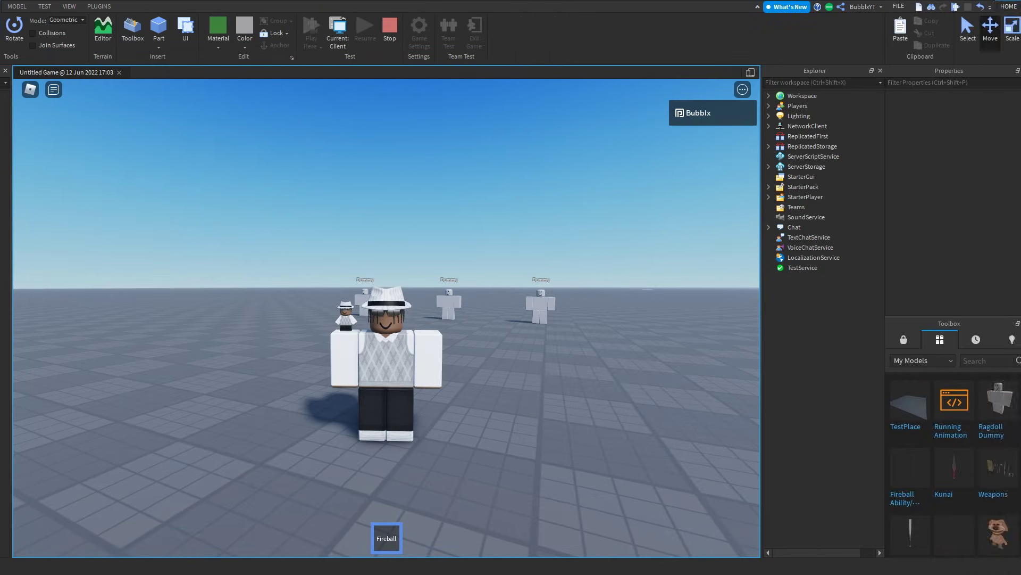
pyautogui.press('s')
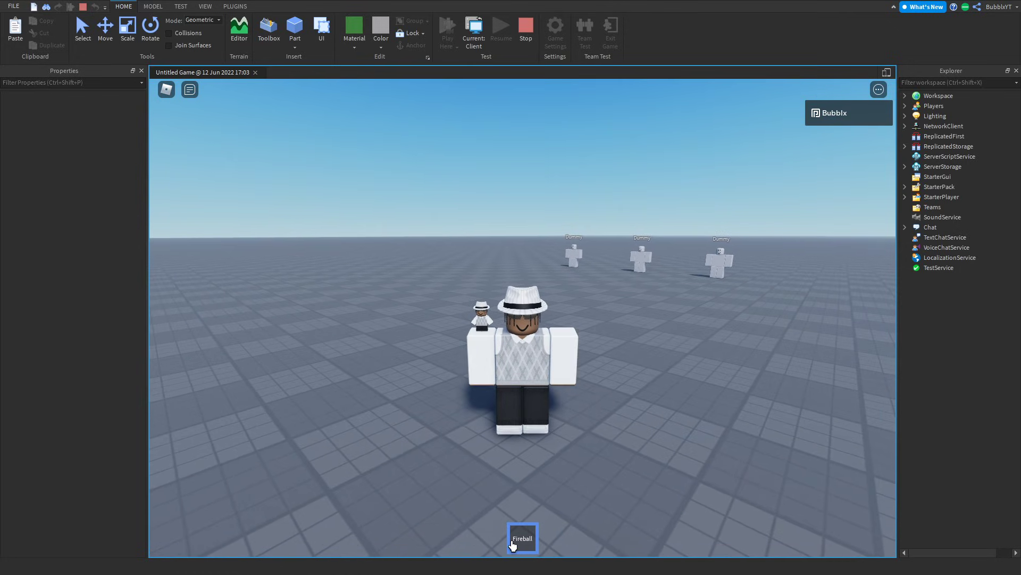
pyautogui.moveTo(518, 453); pyautogui.dragTo(519, 453, button='right')
pyautogui.press('a')
pyautogui.press('w')
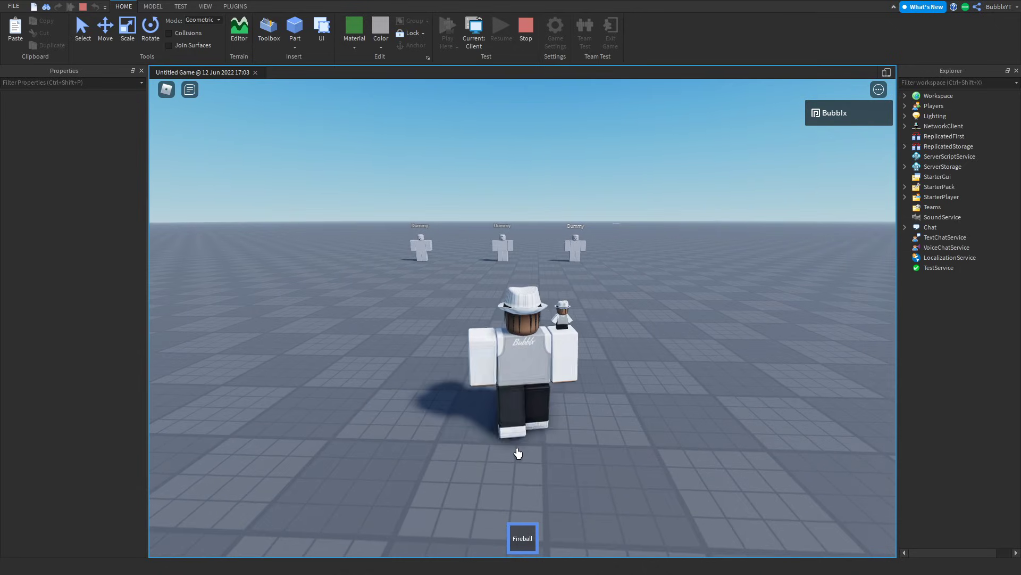
pyautogui.press('w')
pyautogui.click(518, 453)
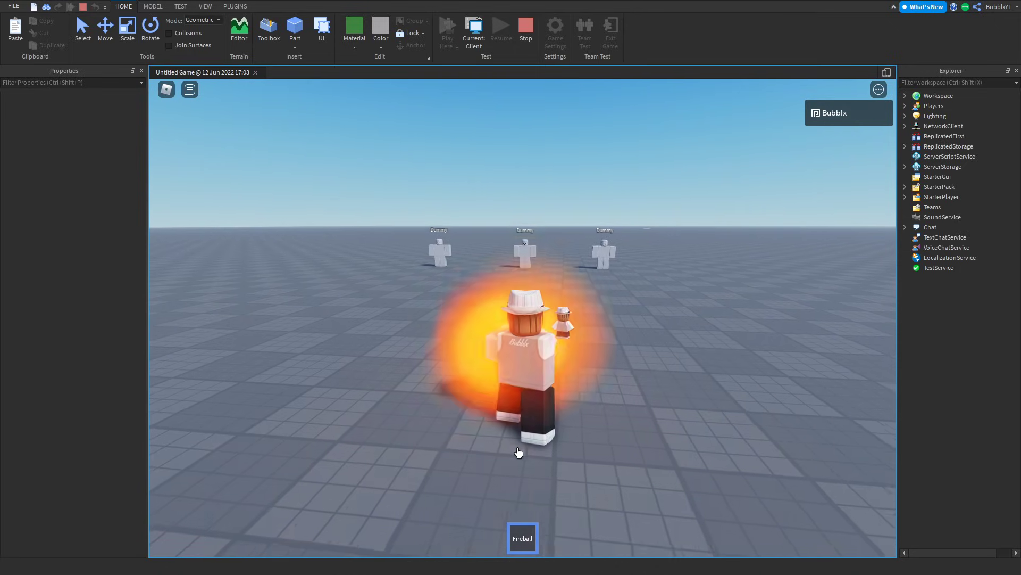
# Reposition the character around the impact area and shoot more fireballs at the dummies still standing.
pyautogui.press('w')
pyautogui.moveTo(518, 453); pyautogui.dragTo(518, 454, button='right')
pyautogui.press('d')
pyautogui.scroll(-2, 518, 453)
pyautogui.press('s')
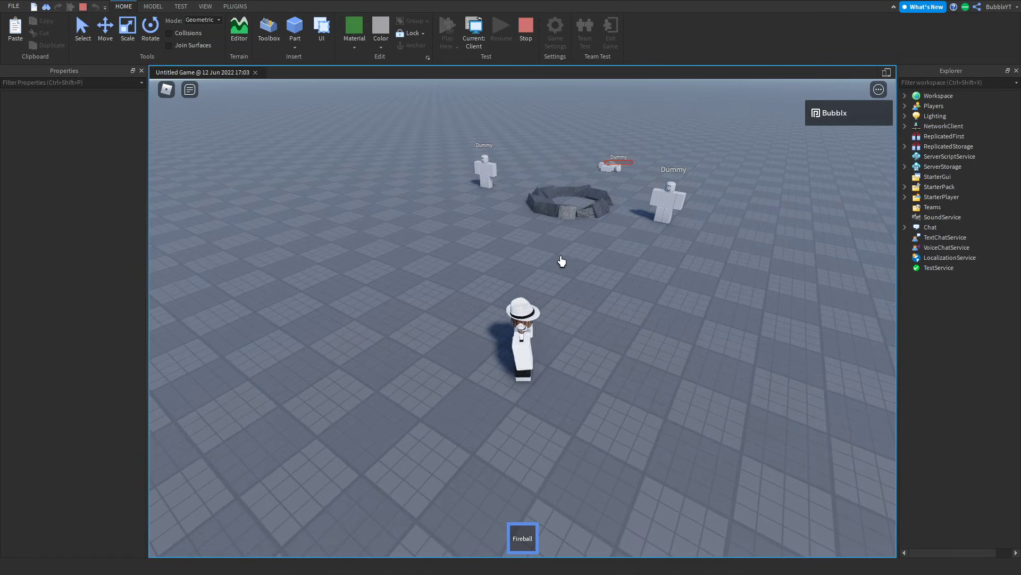
pyautogui.press('d')
pyautogui.moveTo(561, 257); pyautogui.dragTo(512, 277, button='right')
pyautogui.click(513, 277)
pyautogui.press('a')
pyautogui.press('w')
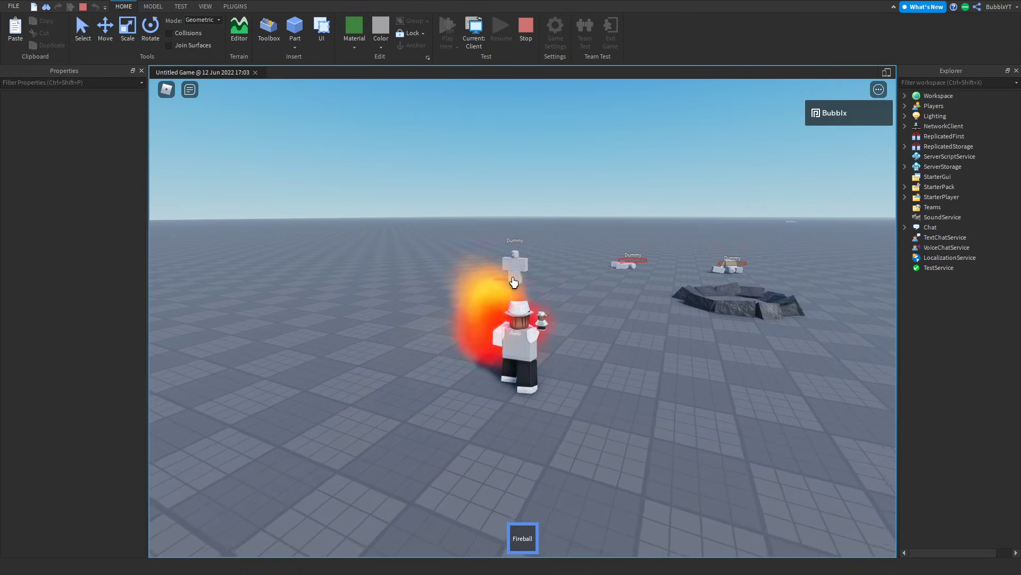
pyautogui.press('s')
pyautogui.moveTo(512, 277); pyautogui.dragTo(512, 278, button='right')
pyautogui.press('space')
pyautogui.press('s')
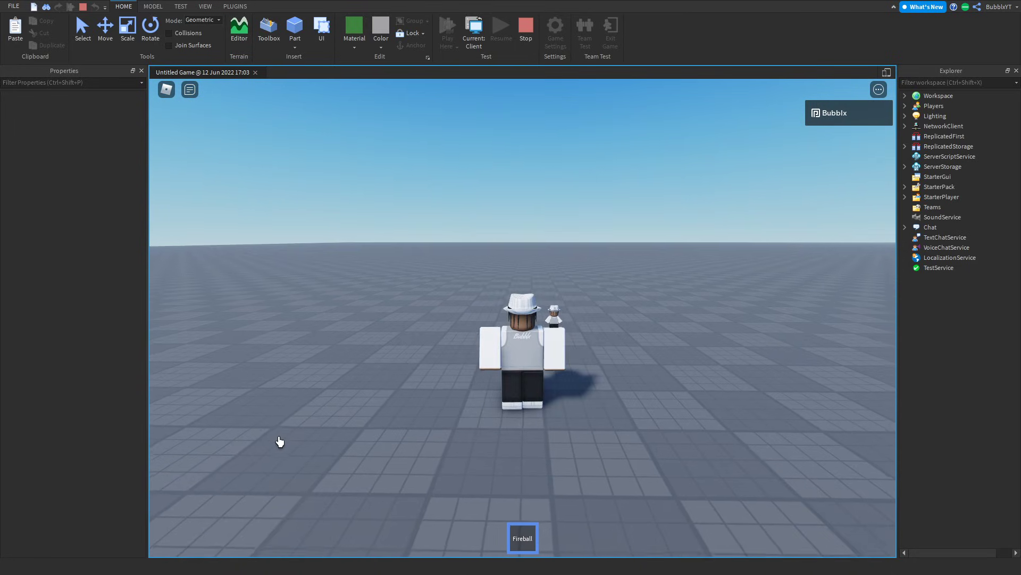
pyautogui.moveTo(280, 436); pyautogui.dragTo(279, 436, button='right')
pyautogui.press('s')
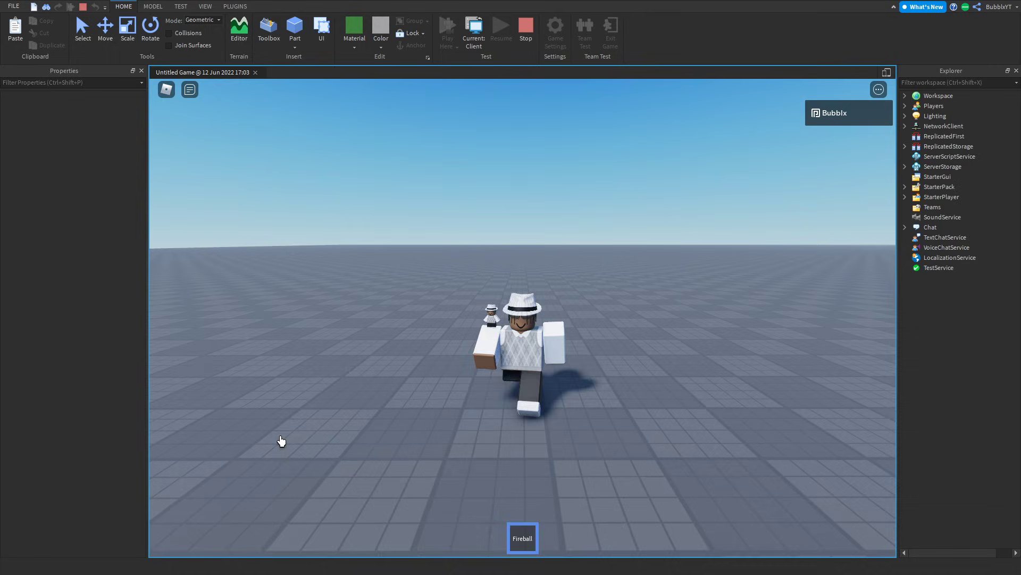
pyautogui.press('s')
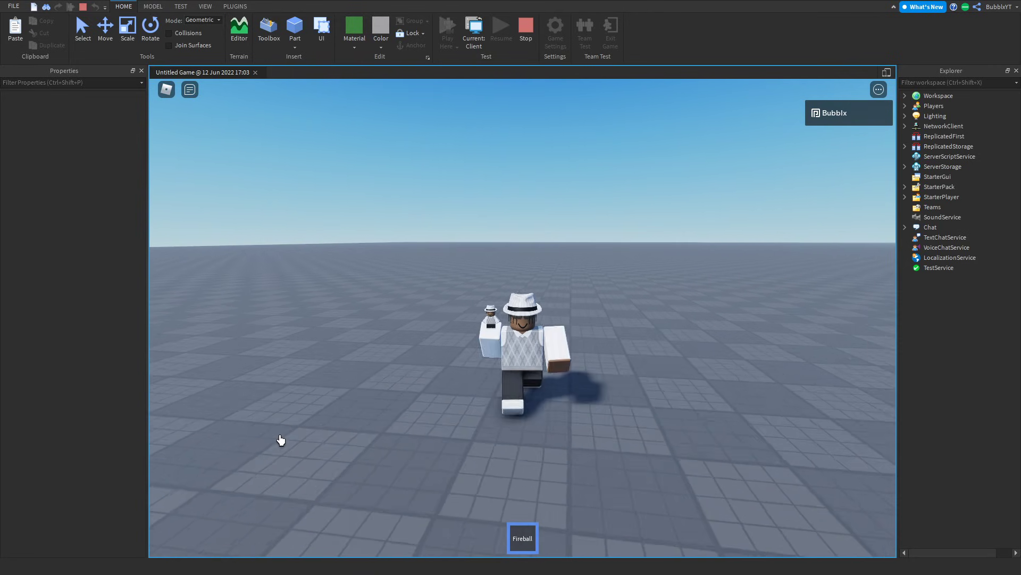
pyautogui.press('s')
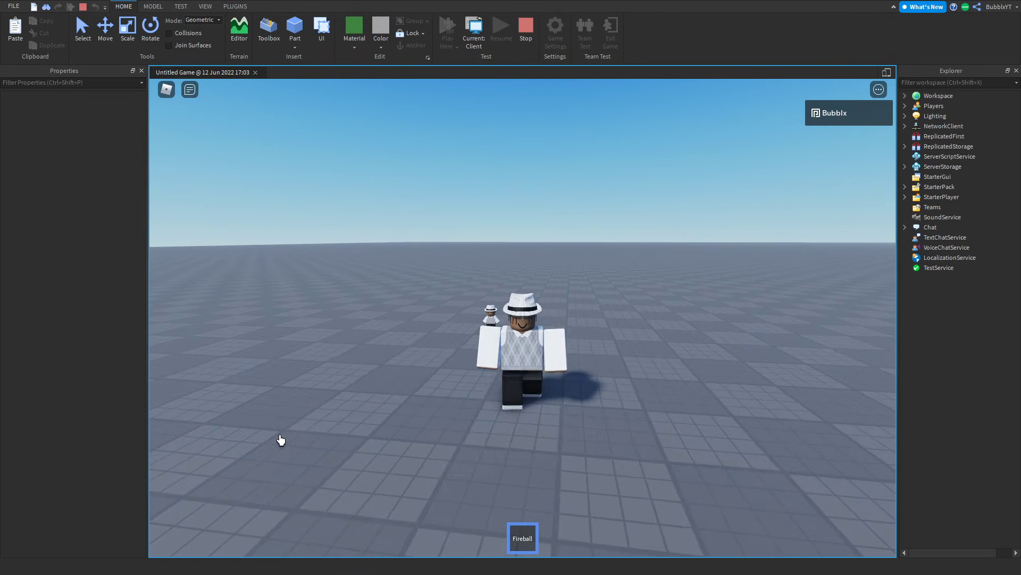
pyautogui.press('s')
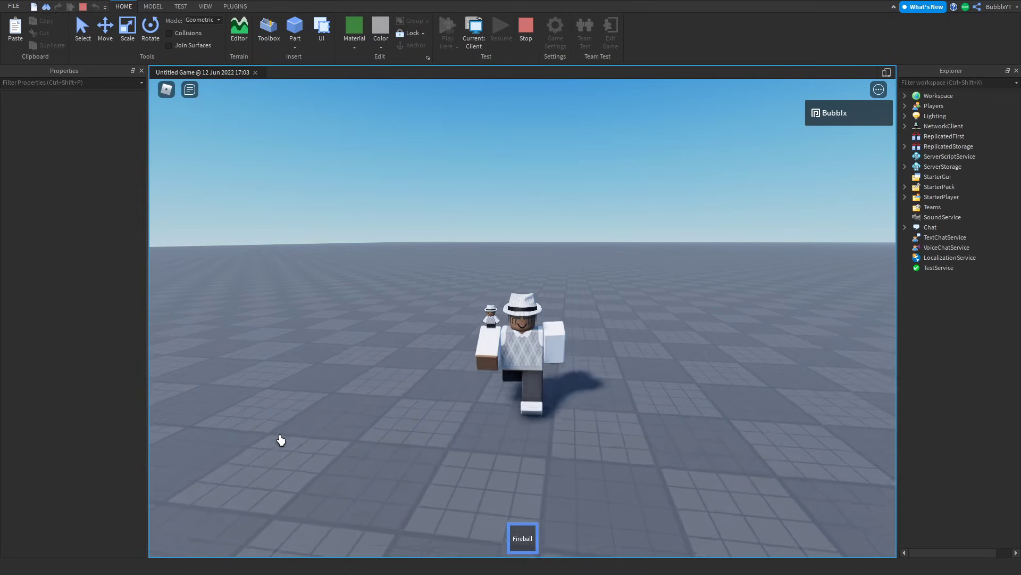
pyautogui.press('s')
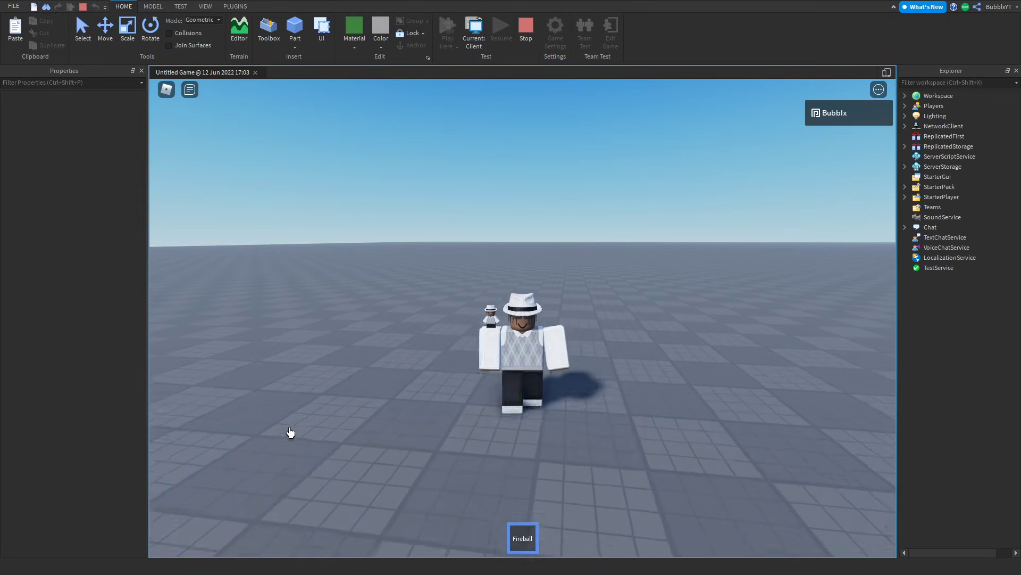
pyautogui.press('s')
pyautogui.moveTo(385, 408); pyautogui.dragTo(386, 413, button='right')
pyautogui.press('d')
pyautogui.press('w')
pyautogui.press('space')
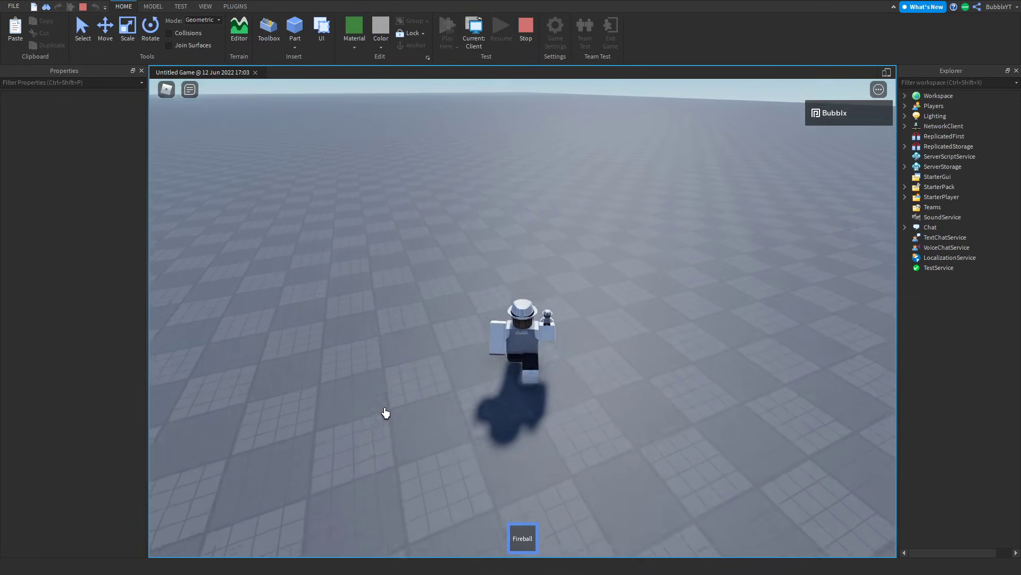